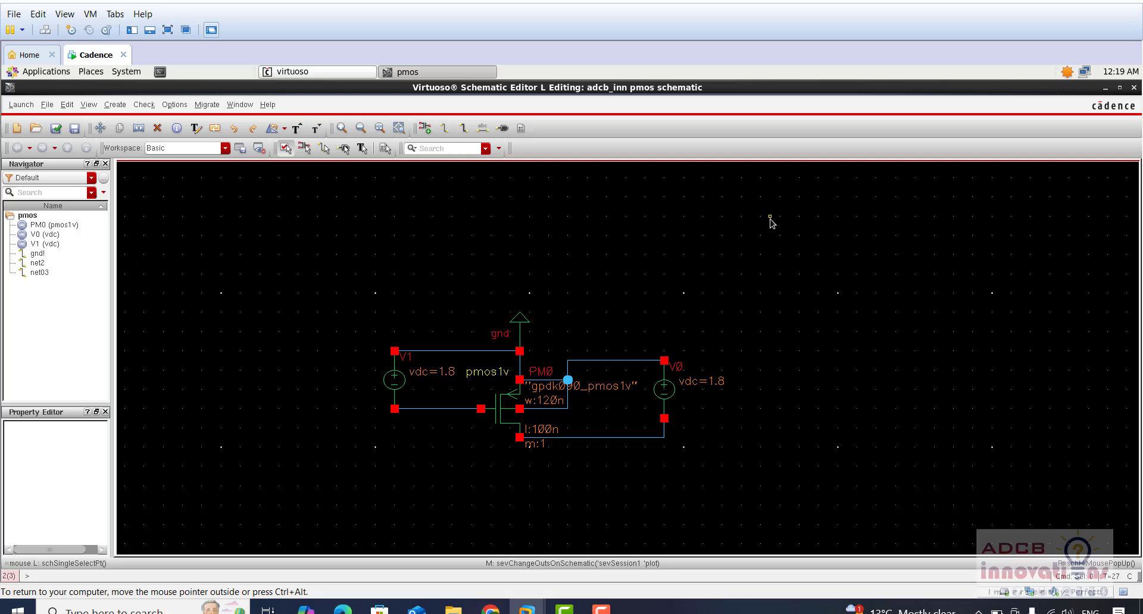
Select and delete every component and wire in the pmos schematic
key(ctrl+a)
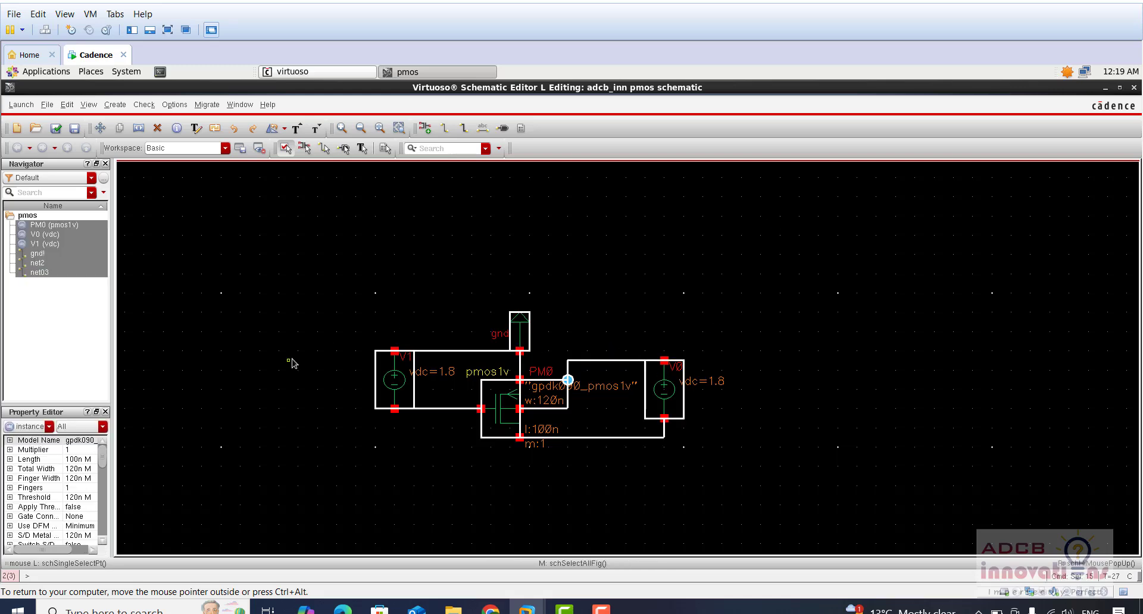
key(Delete)
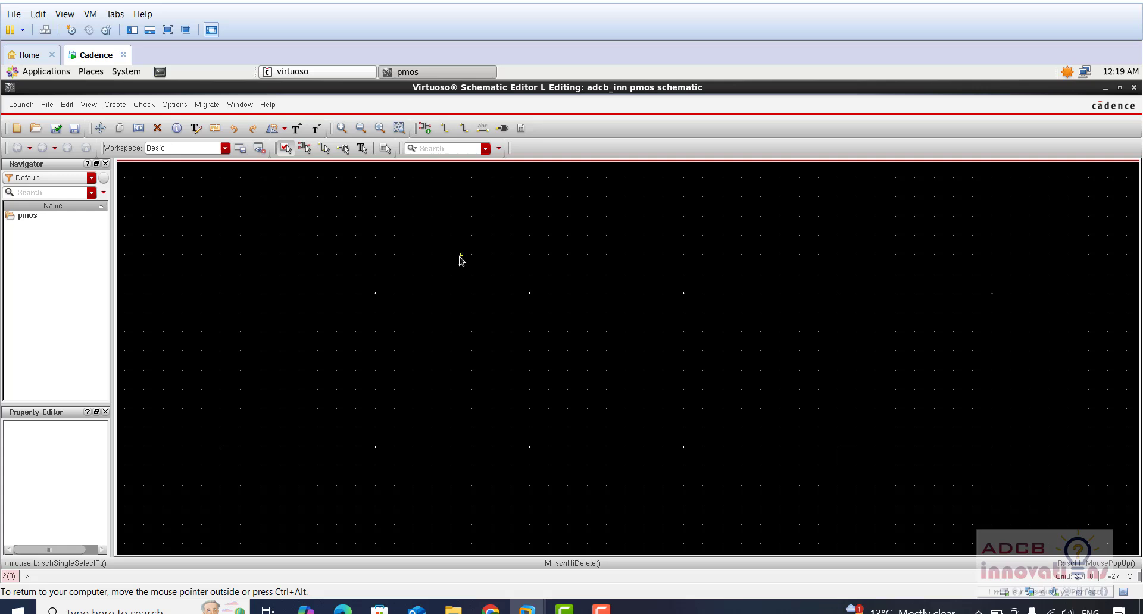
Place a gpdk090 pmos1v symbol instance, PM0 (w 120n, l 100n), on the empty canvas
key(i)
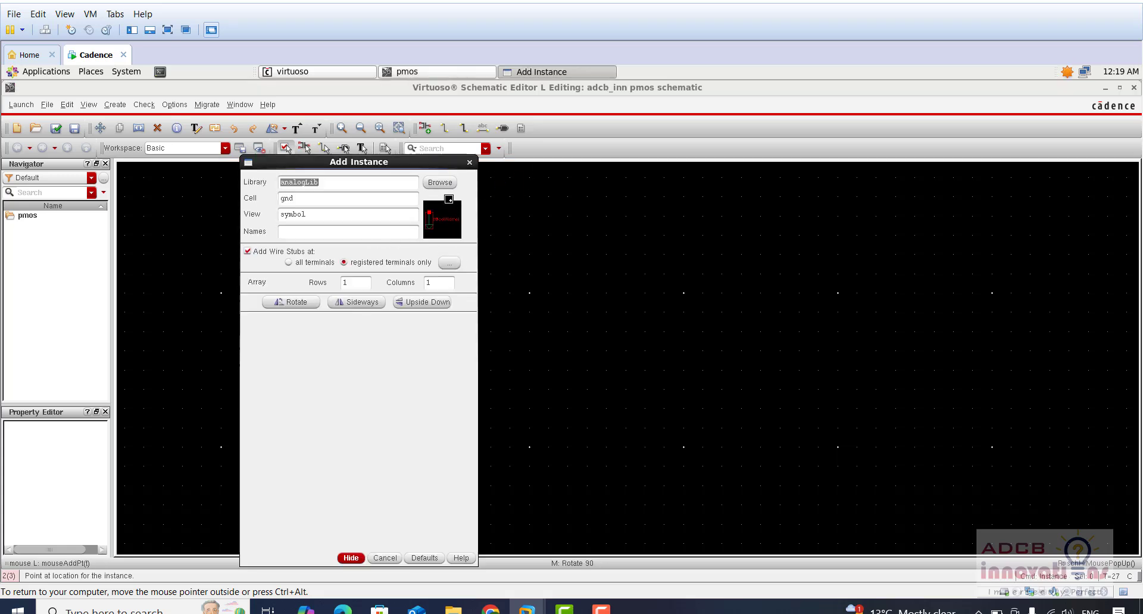
click(440, 182)
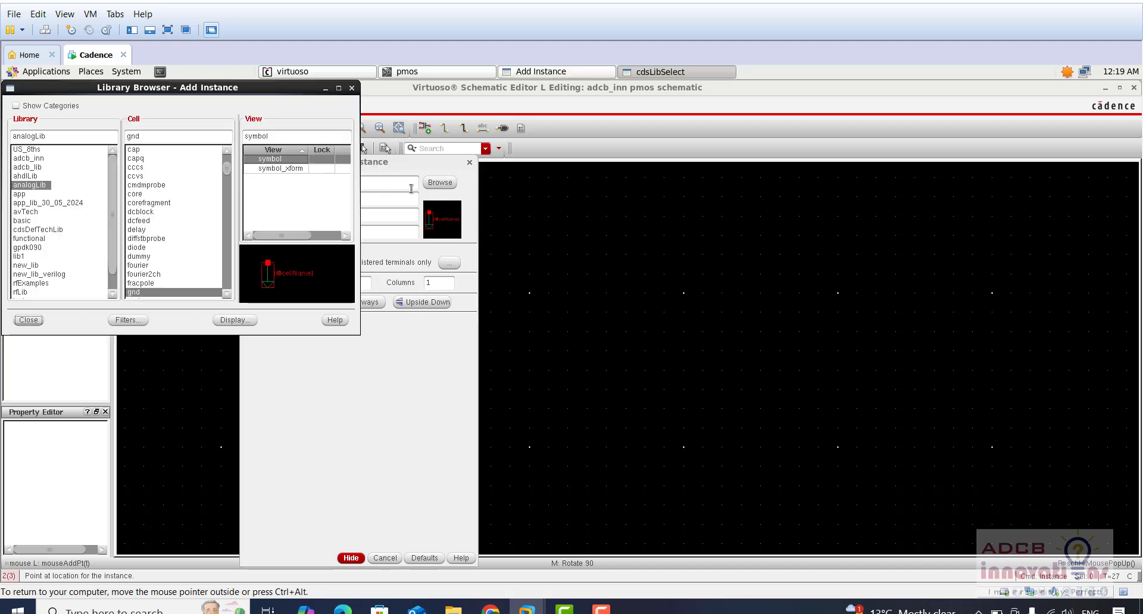
click(28, 248)
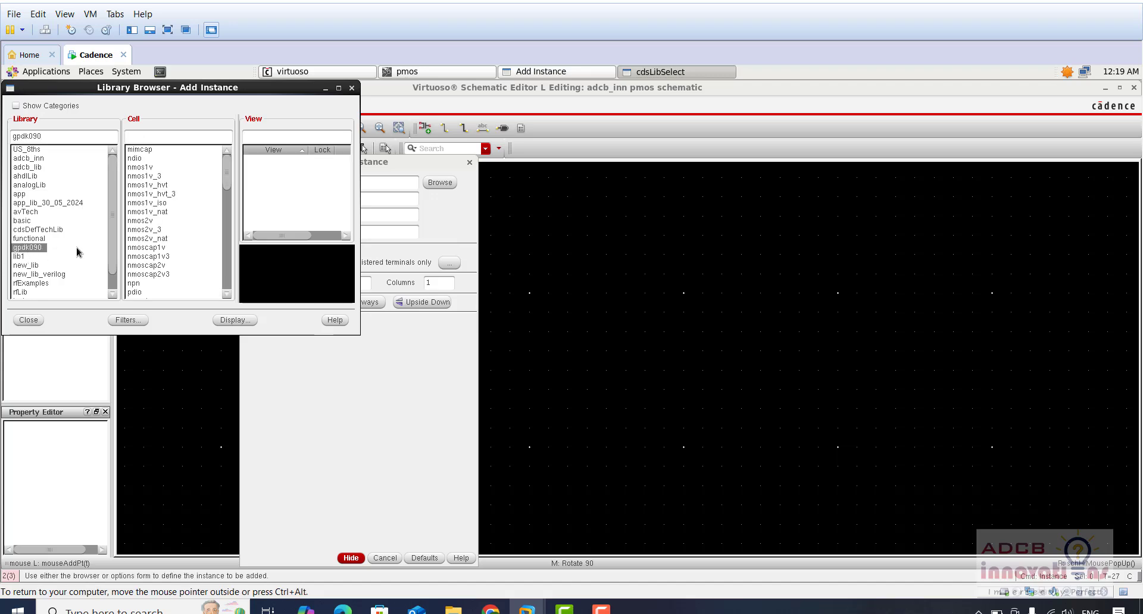
click(174, 135)
text(pmos)
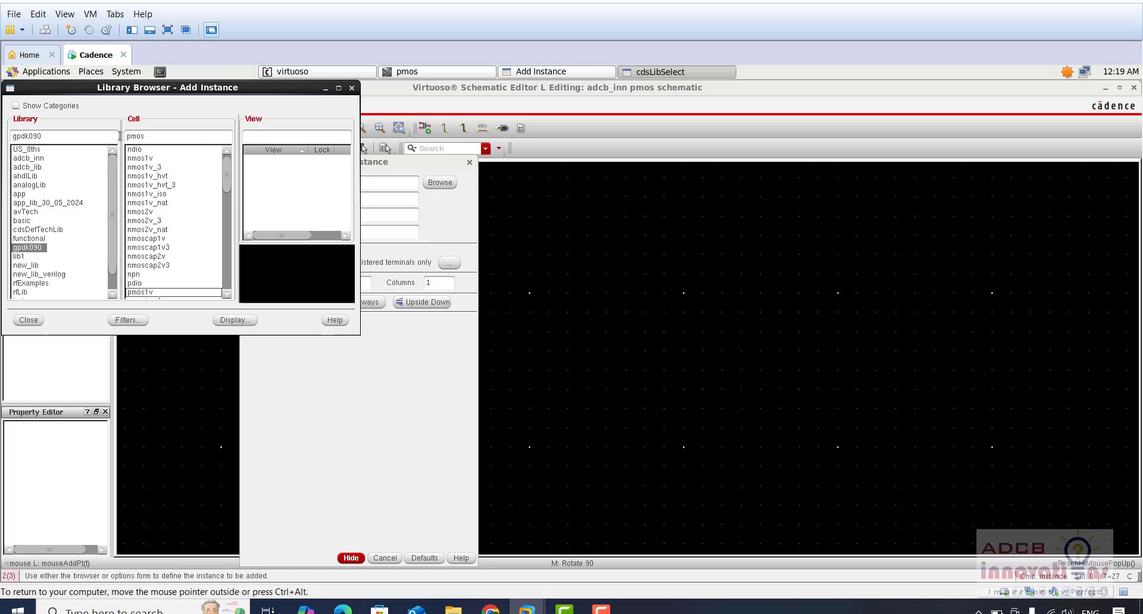
click(149, 293)
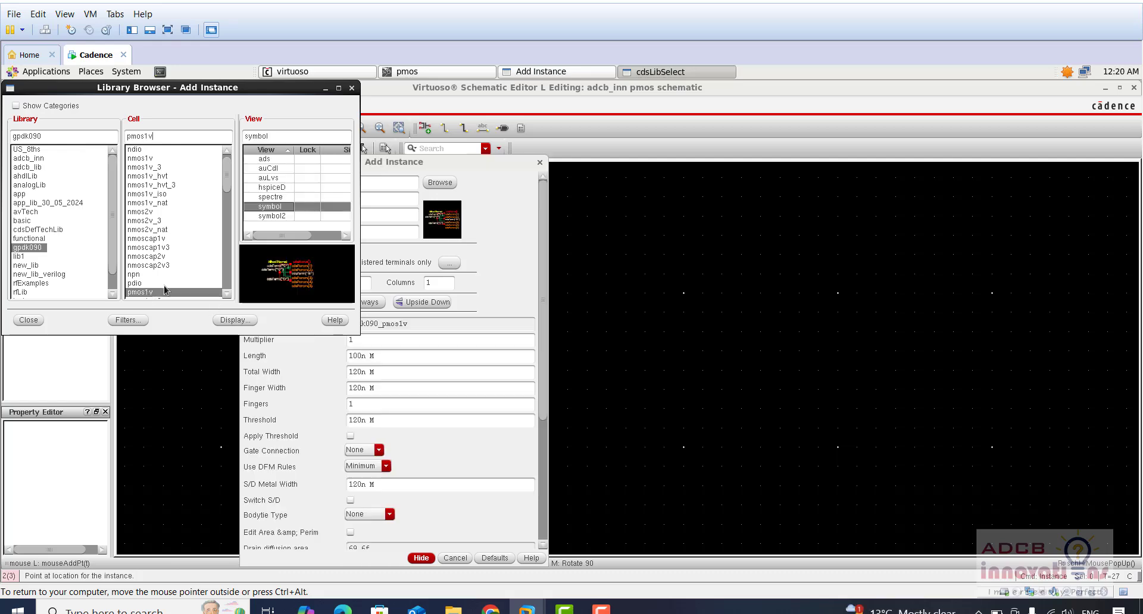
click(285, 208)
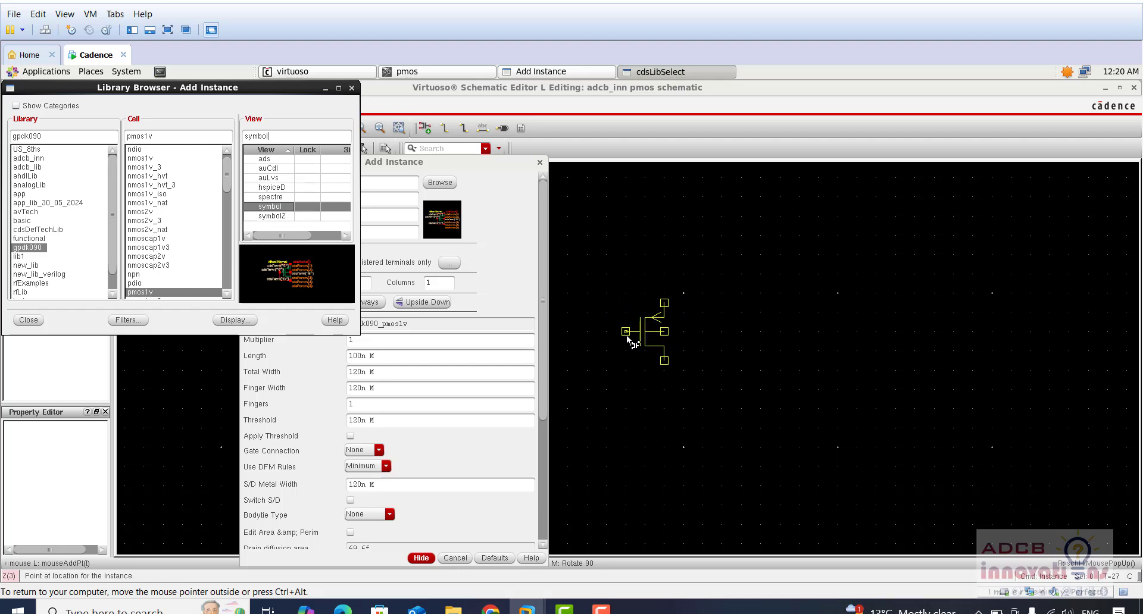
click(618, 353)
key(Escape)
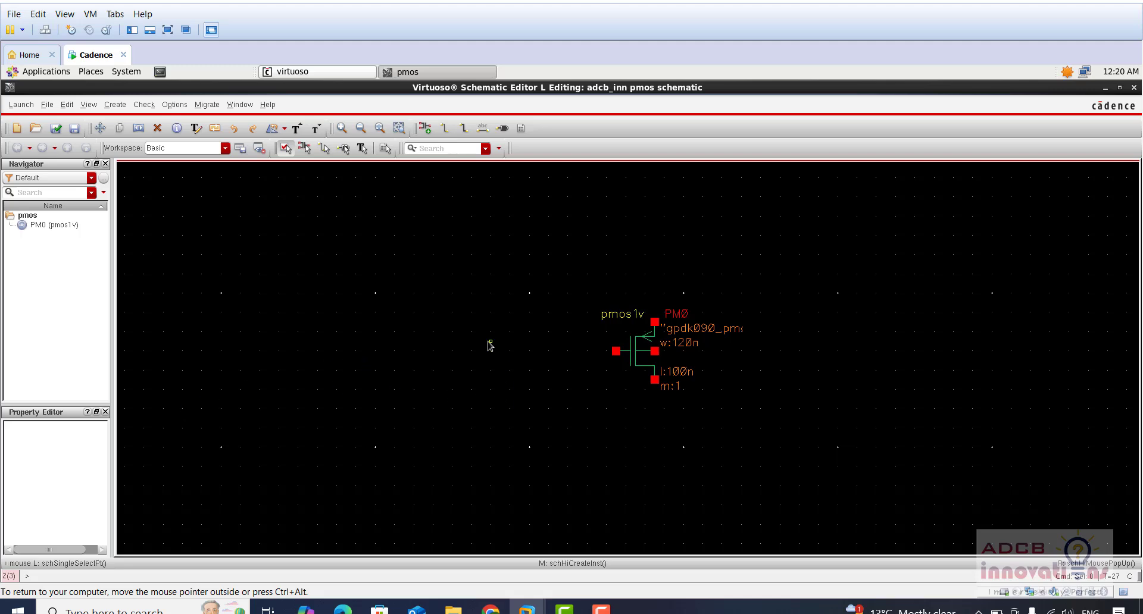
Place two analogLib vdc sources, one right and one left of PM0
key(i)
click(440, 182)
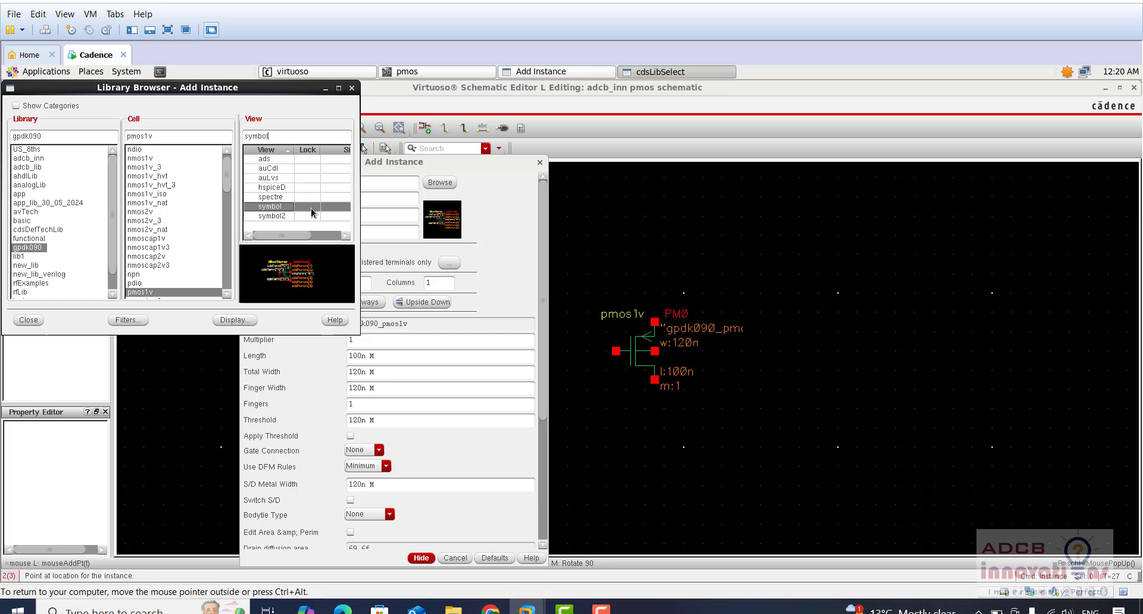
click(27, 186)
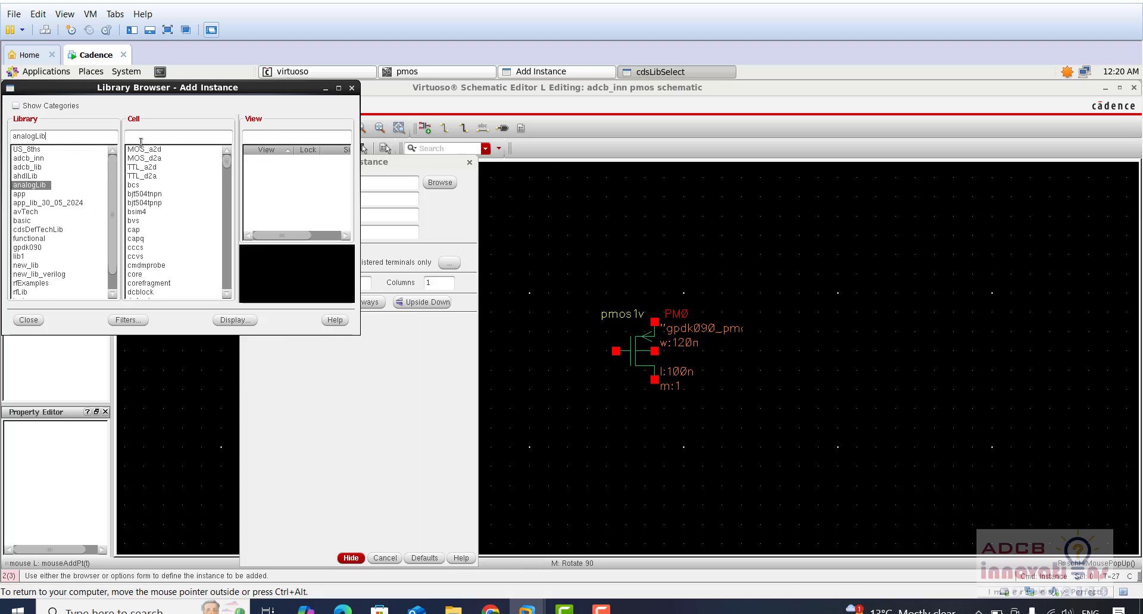
text(vdc)
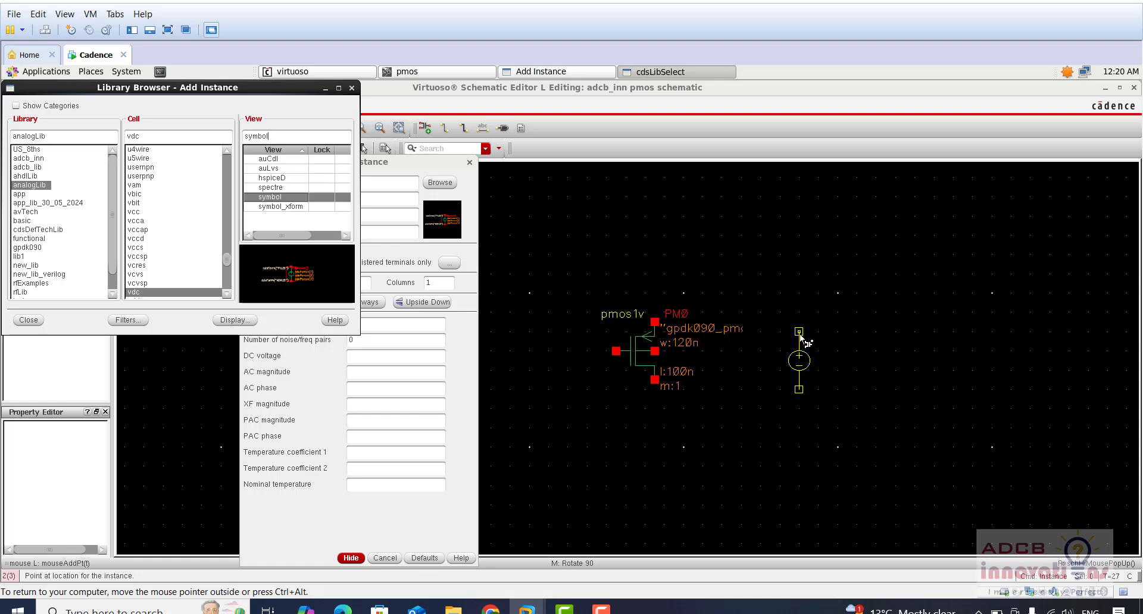
click(801, 334)
click(510, 376)
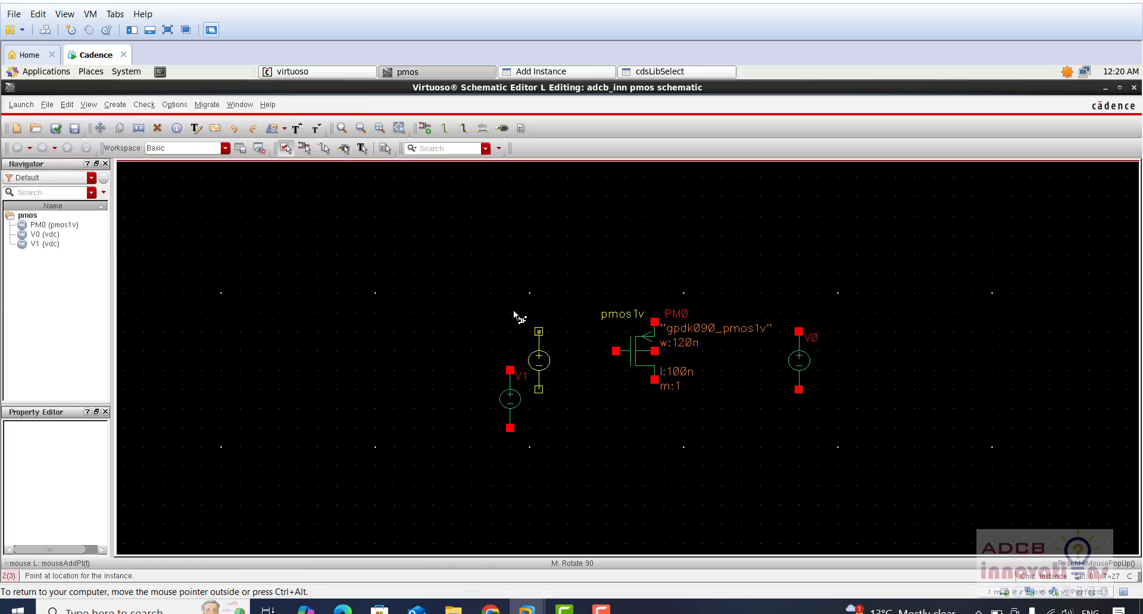
key(Escape)
Place an analogLib gnd symbol at the upper right of the schematic
key(i)
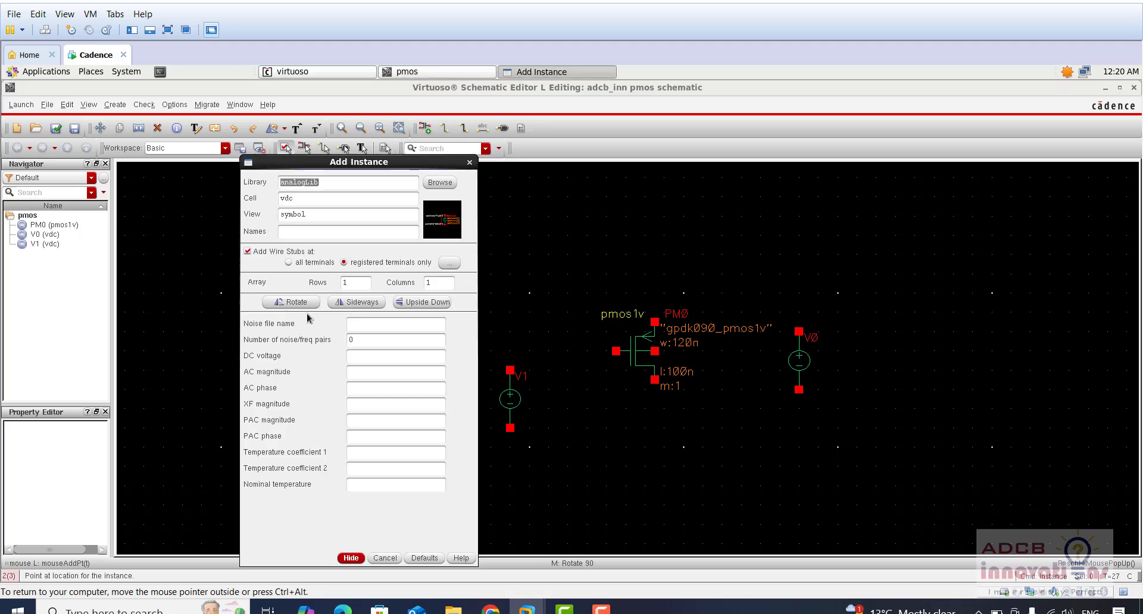
click(441, 183)
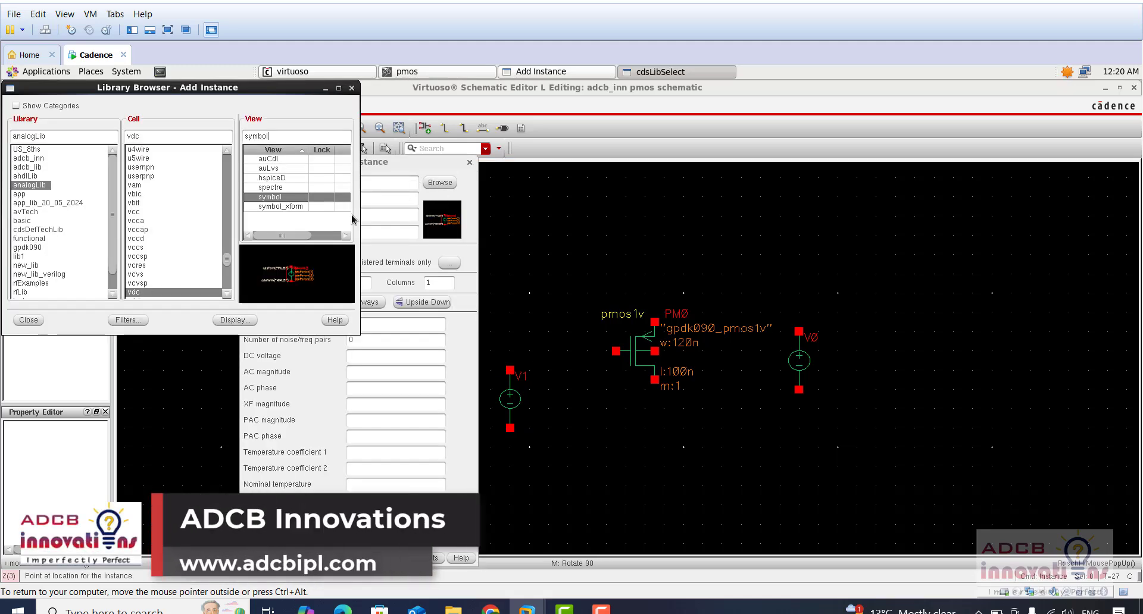
double_click(137, 136)
text(gnd)
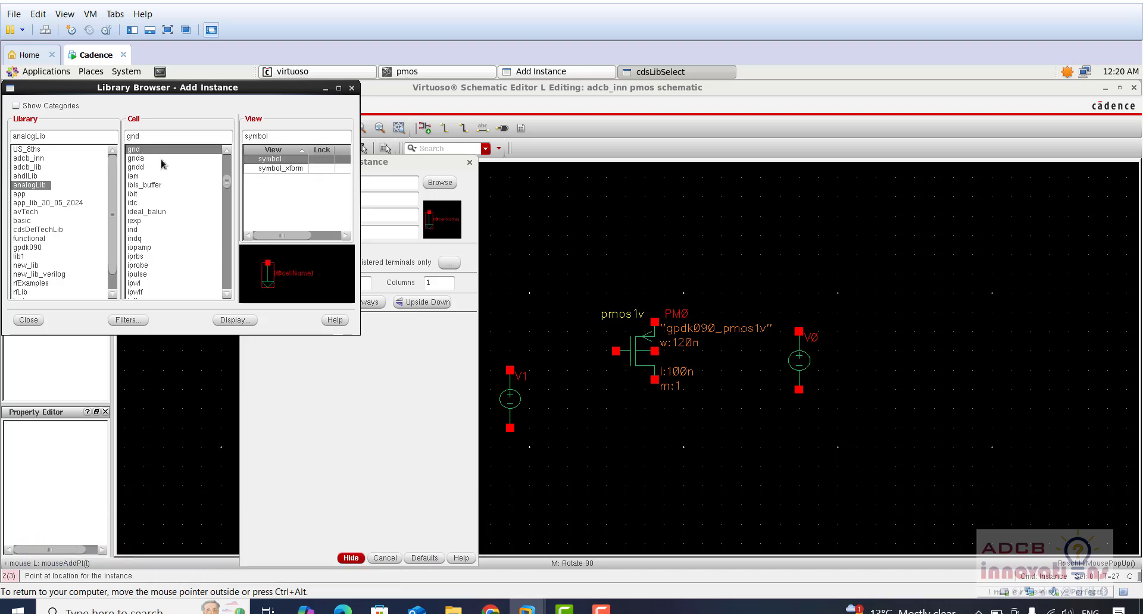
click(156, 148)
click(887, 245)
key(Escape)
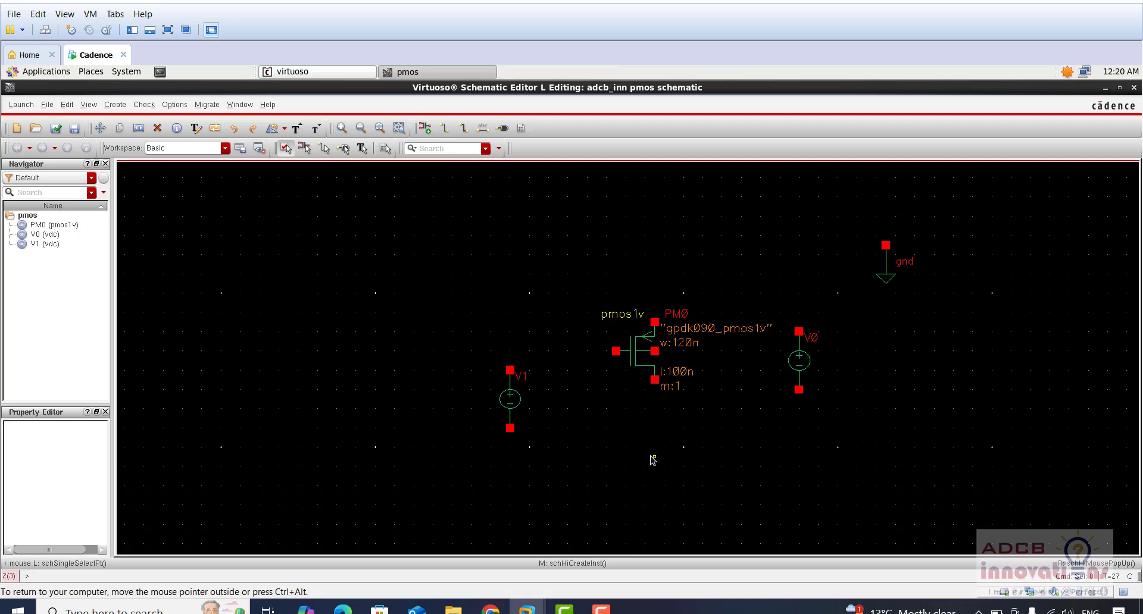
Rename source V1 to VSG and set its DC voltage to 1.8 V
scroll(643, 357, up, 2)
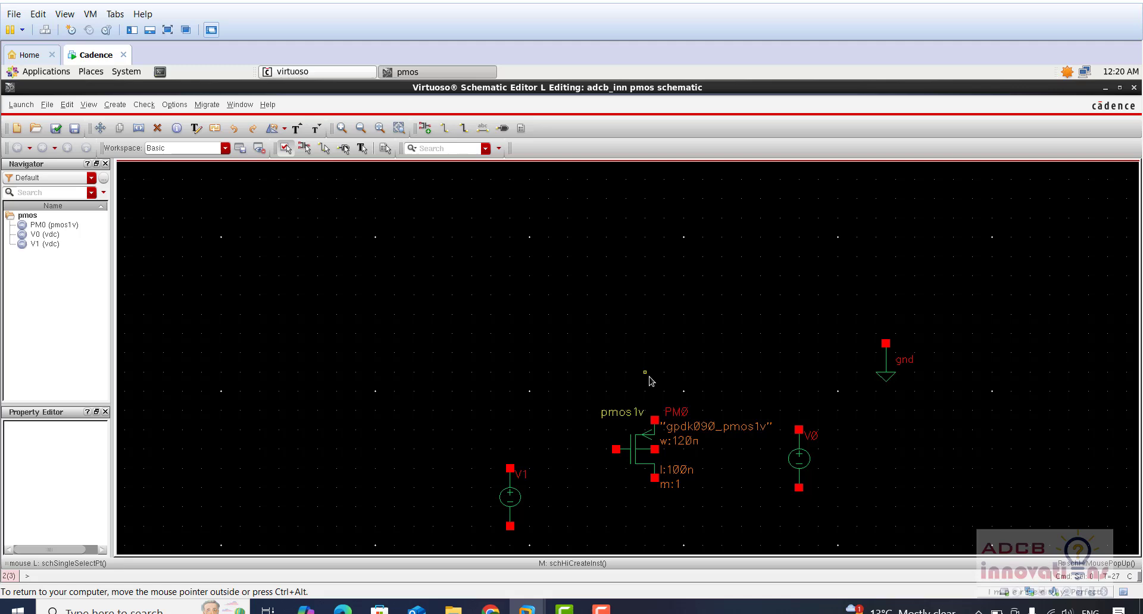
scroll(649, 363, down, 2)
ctrl+scroll(658, 366, up, 1)
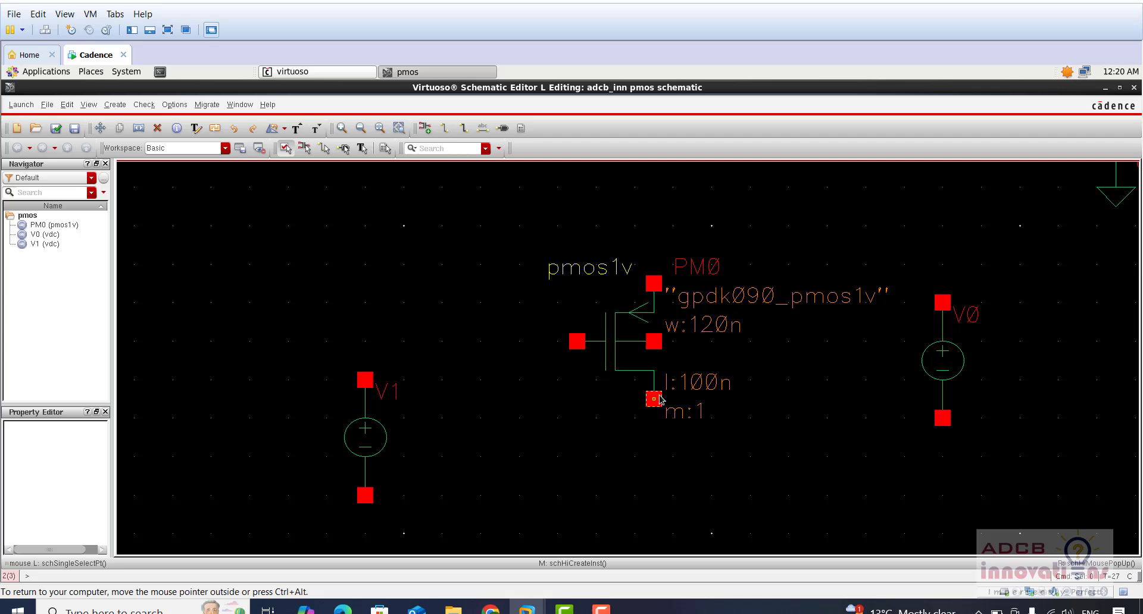
click(374, 440)
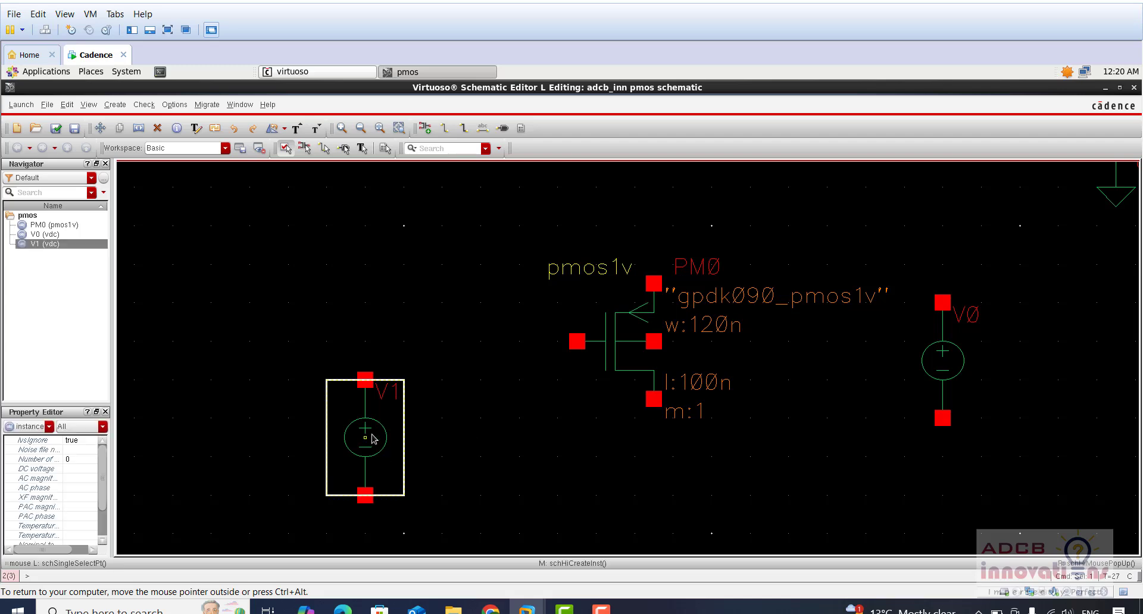
key(q)
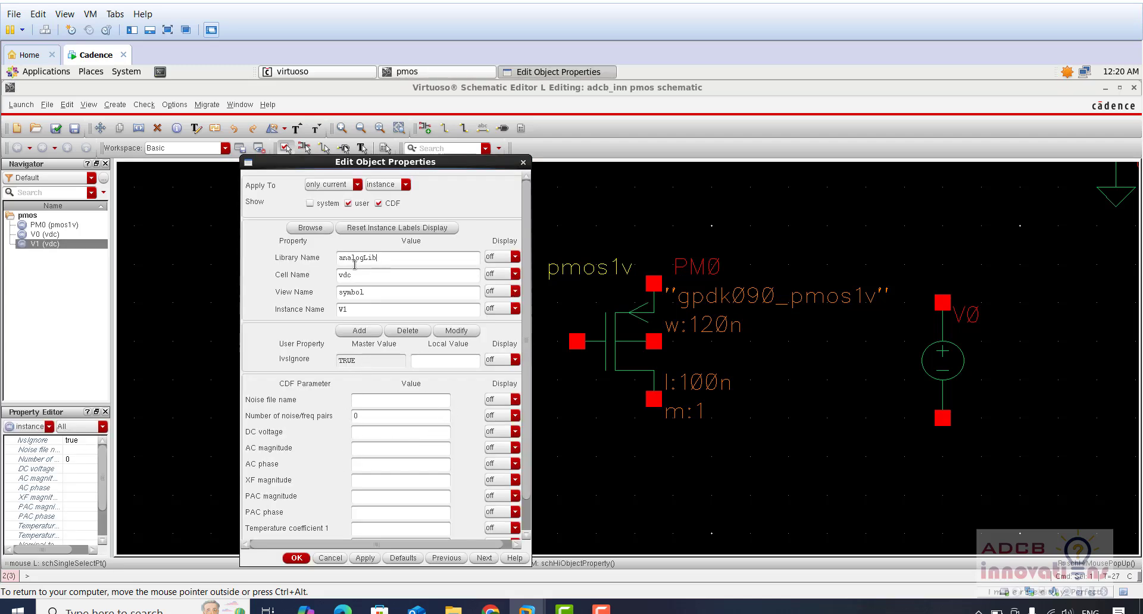
double_click(354, 312)
key(Tab)
text(1.8)
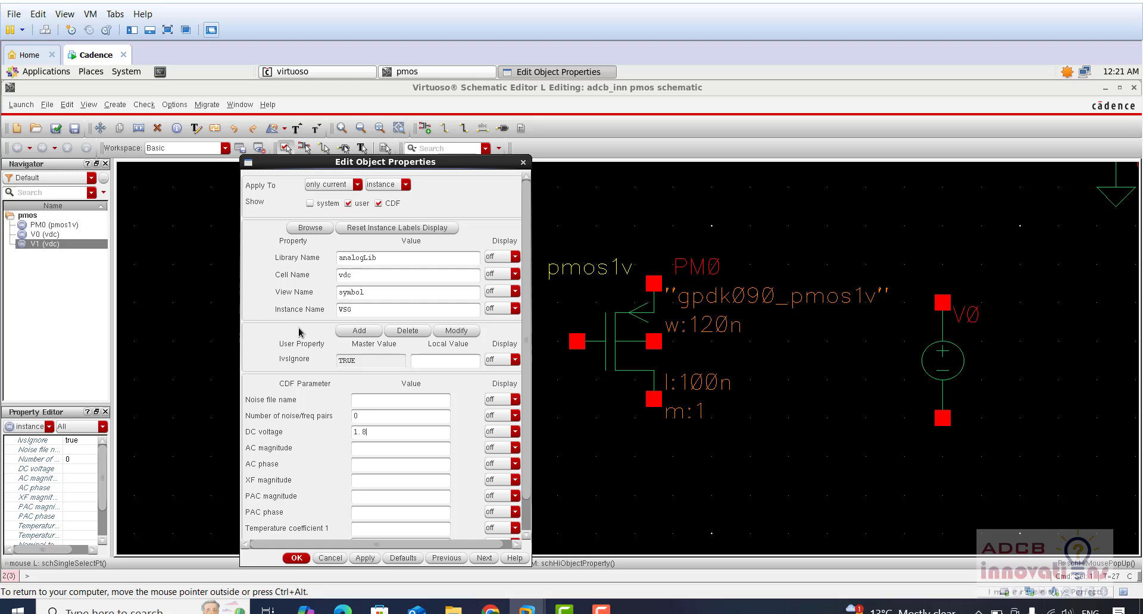
key(Return)
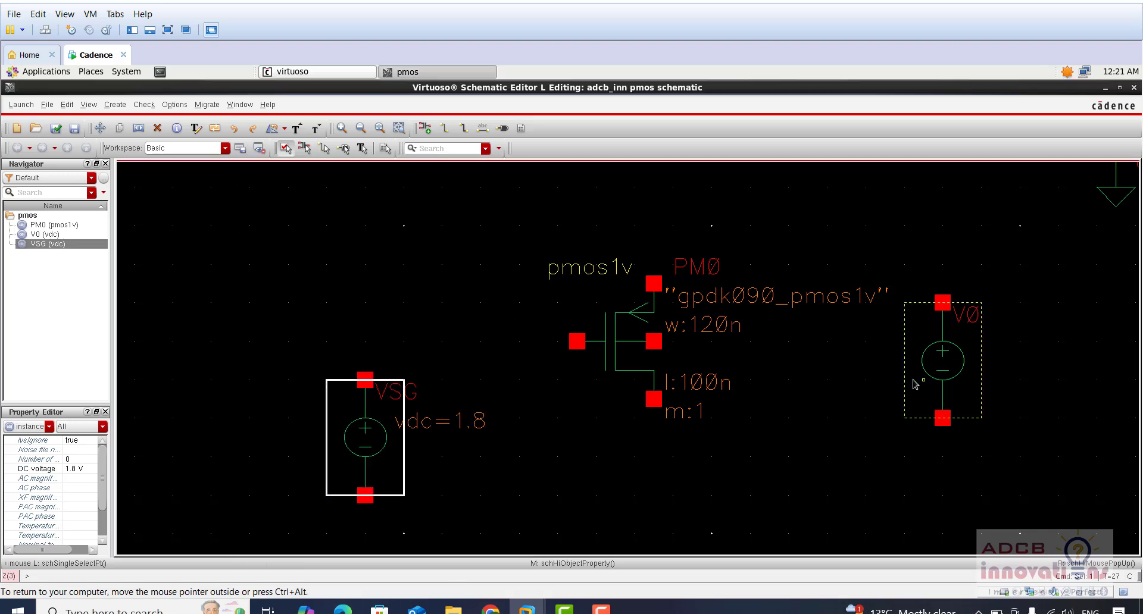
Rename source V0 to VSD and set its DC voltage to 1.8 V
click(941, 367)
key(q)
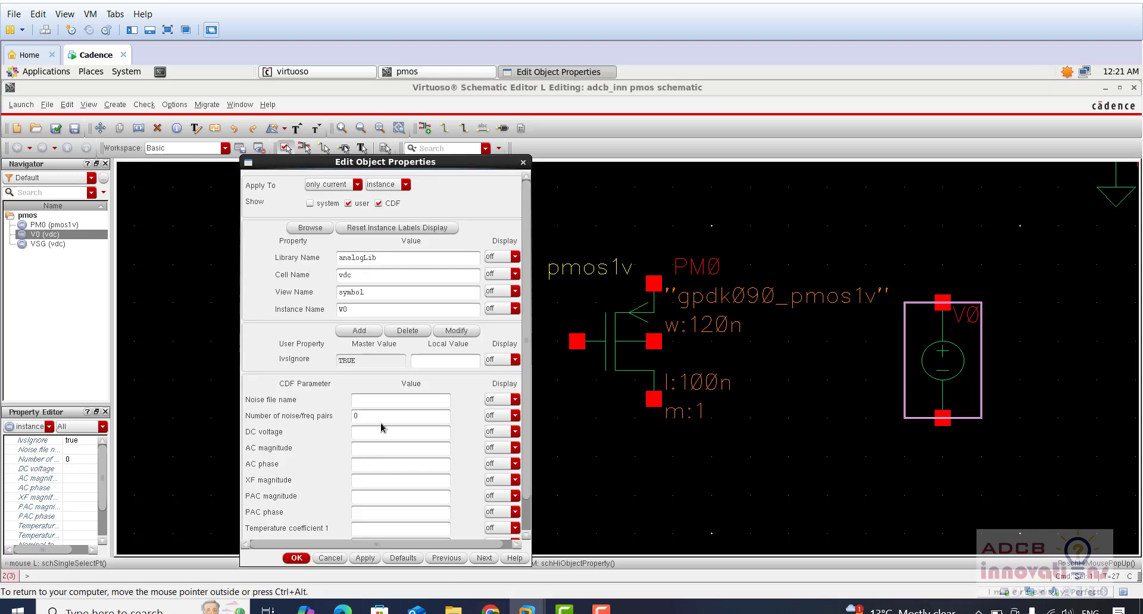
drag(357, 309, 319, 312)
text(1.8)
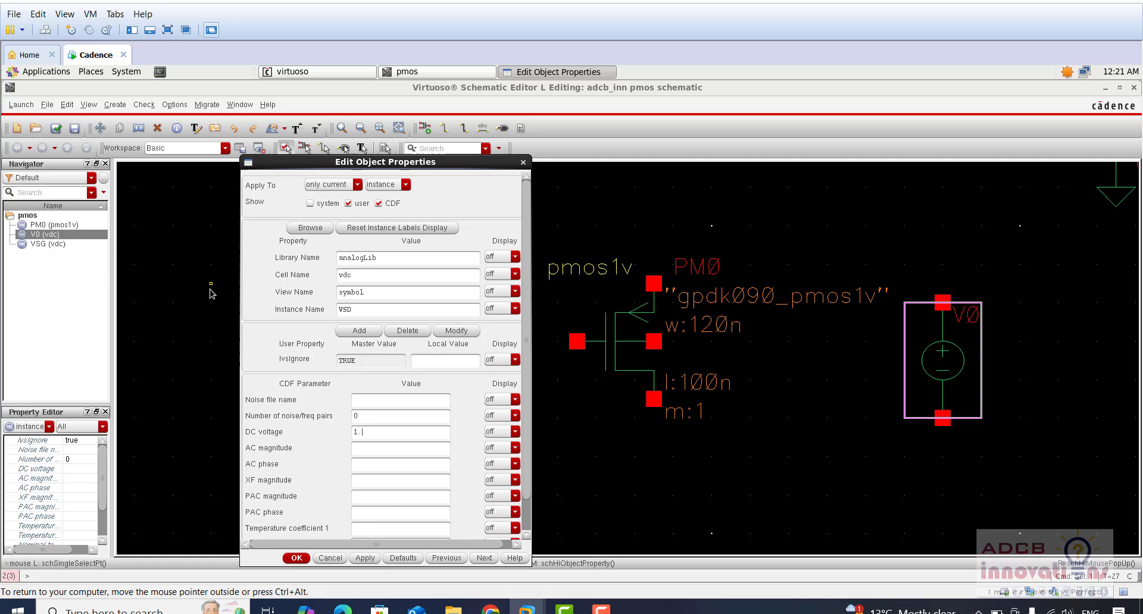
key(Return)
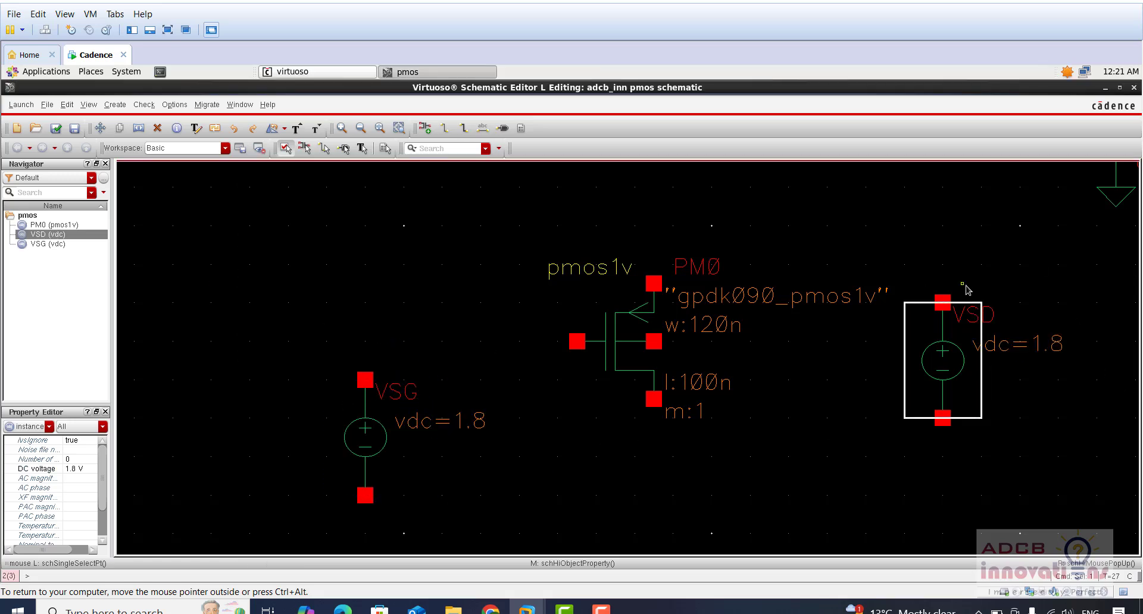
Raise VSG so it sits level with VSD on the opposite side of PM0
click(1036, 387)
click(365, 439)
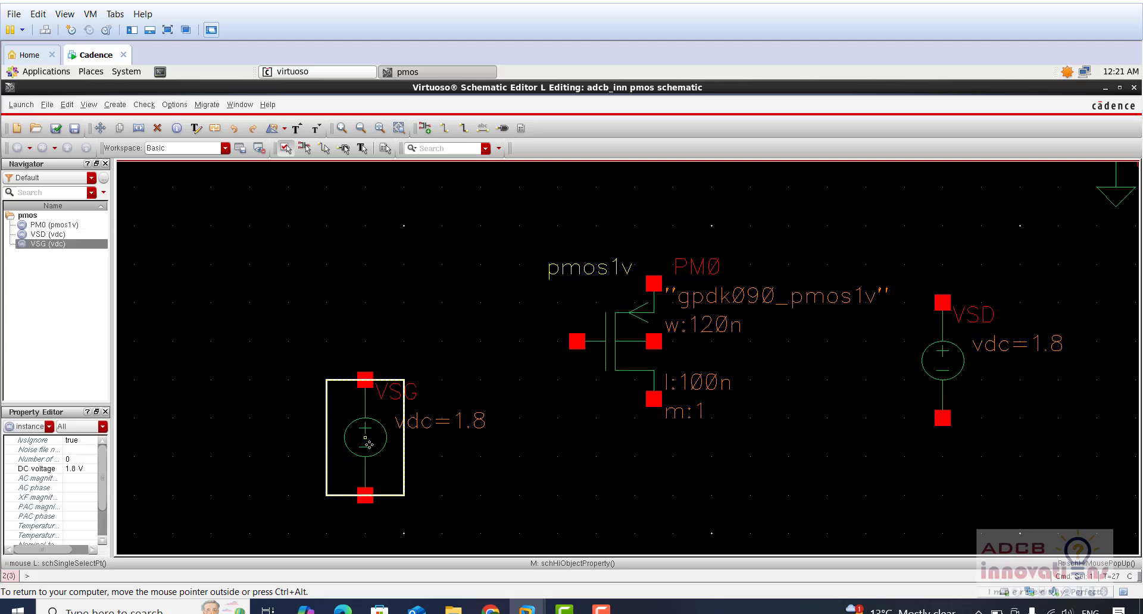
drag(361, 438, 409, 362)
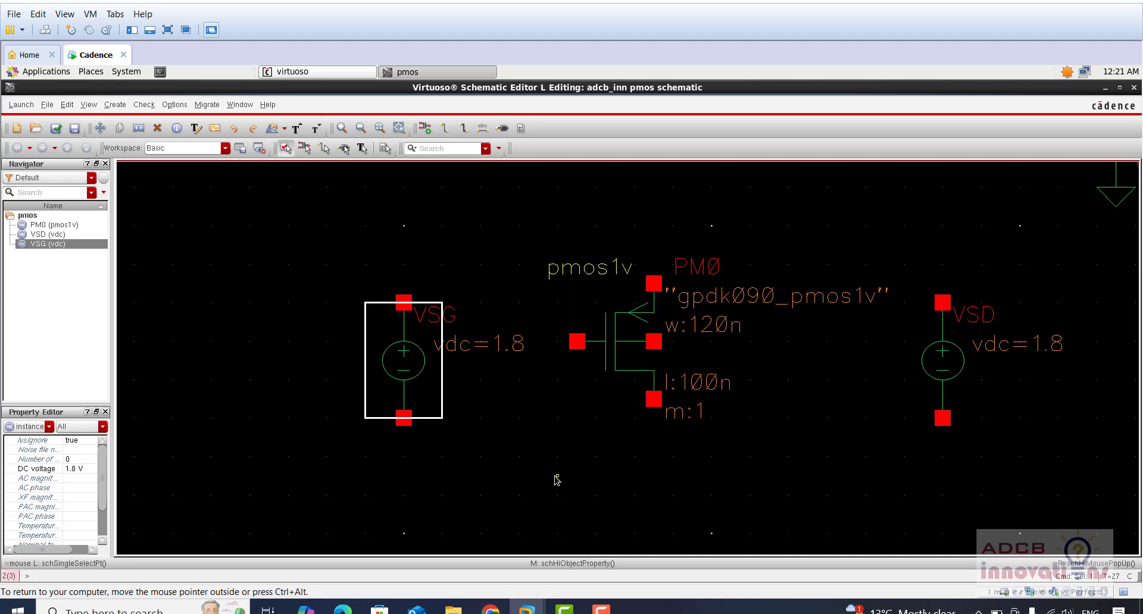
click(464, 480)
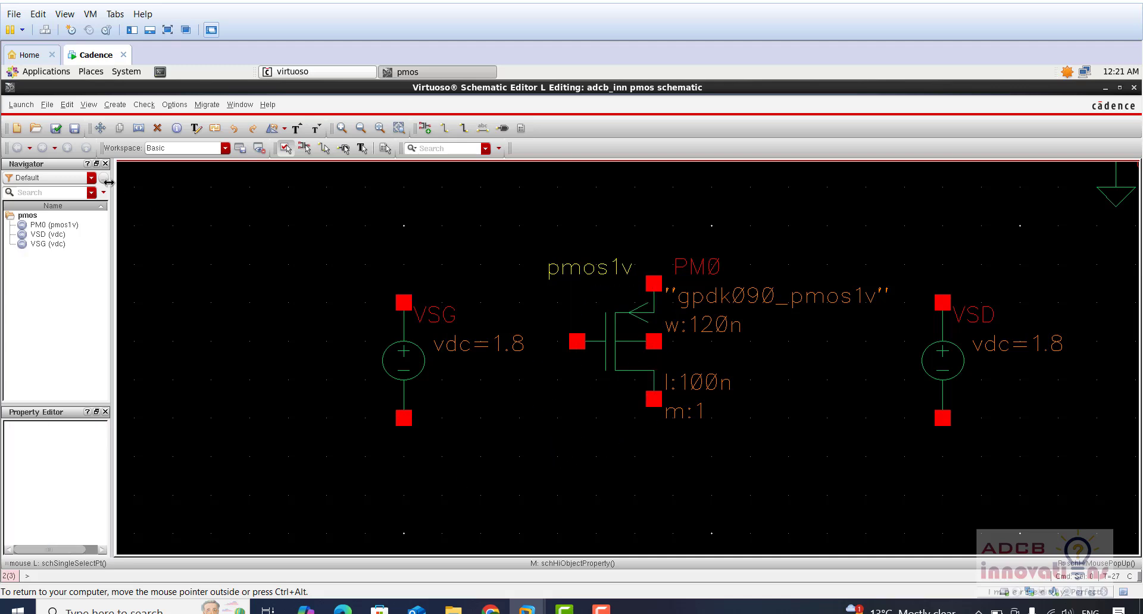
Wire VSG's top to PM0's source and bottom to gate, and VSD's top to source and bottom to drain
key(w)
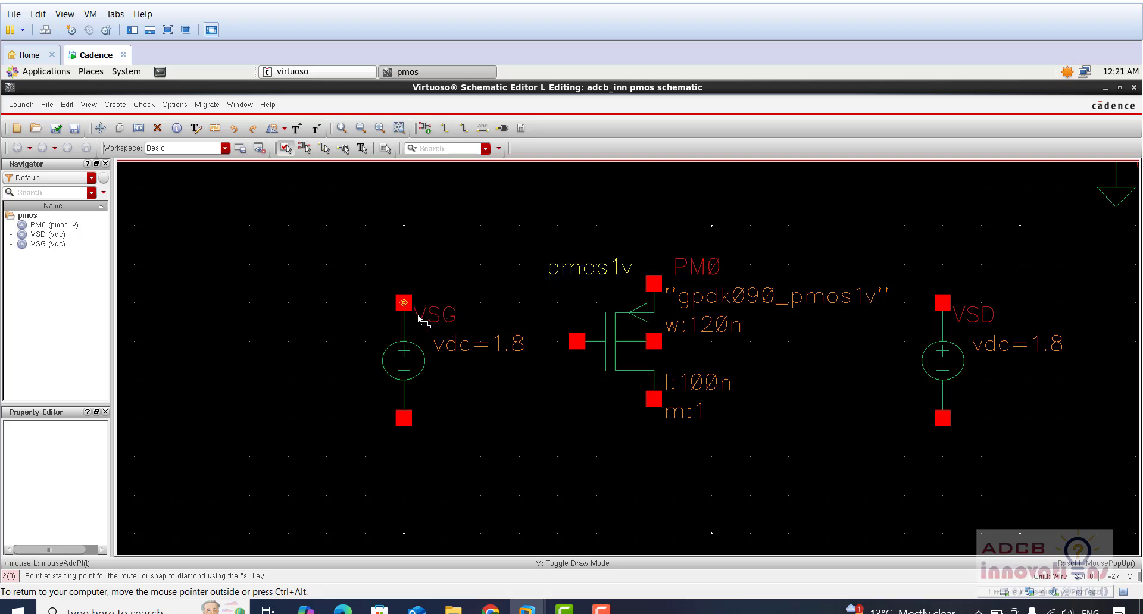
click(404, 301)
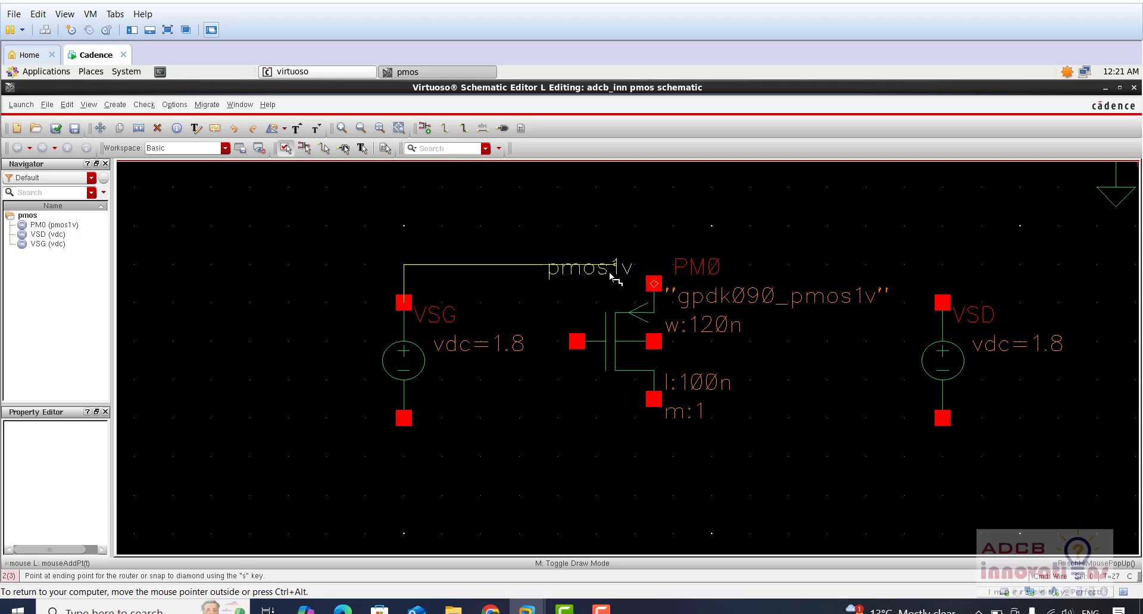
click(651, 266)
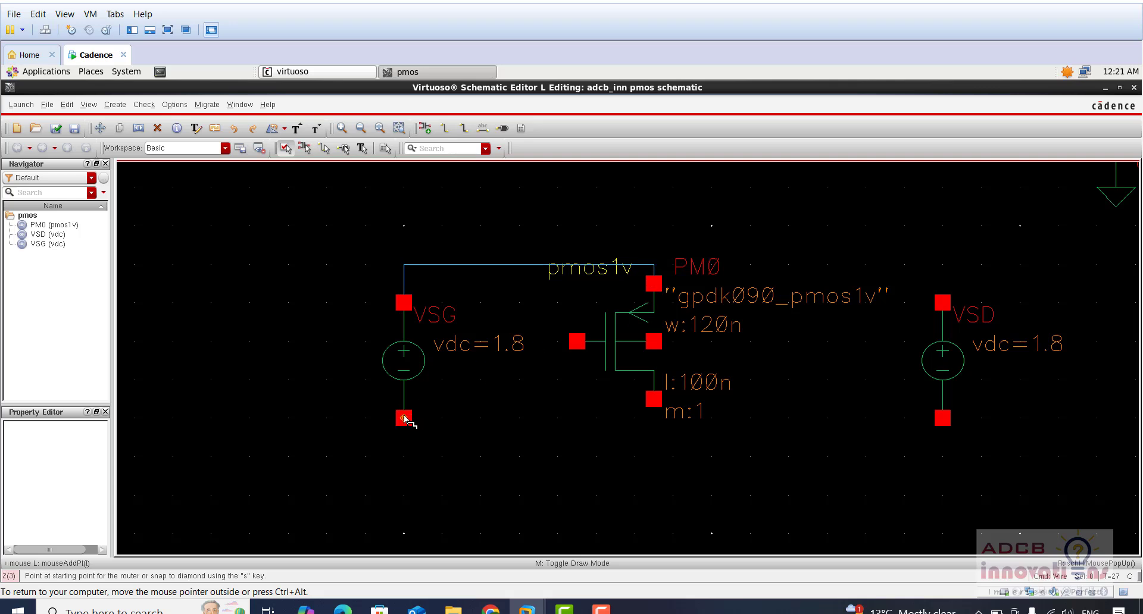
click(404, 419)
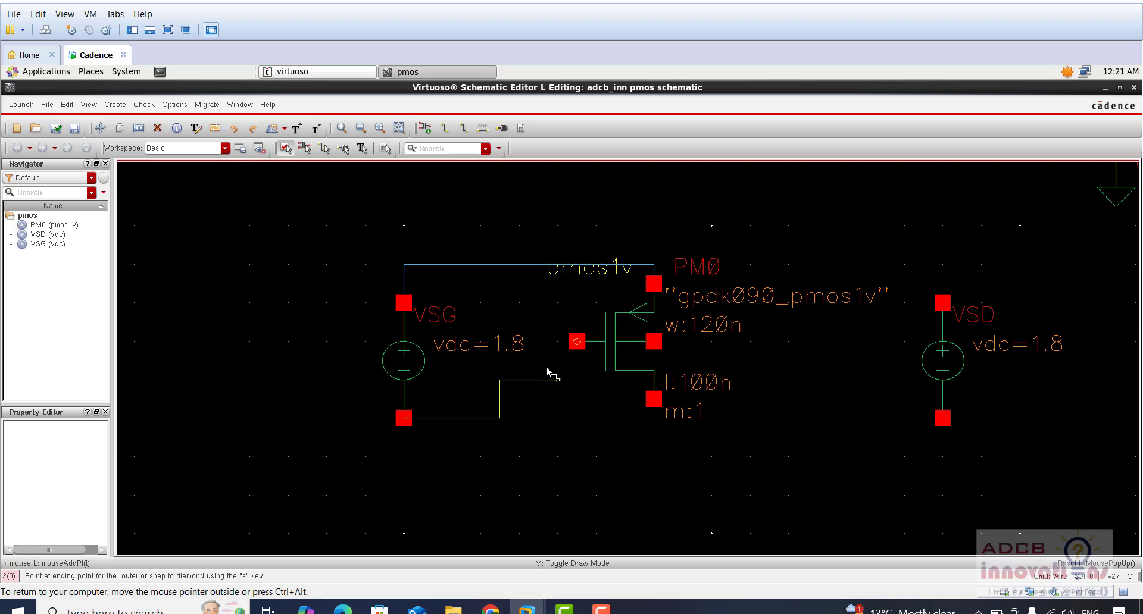
click(576, 342)
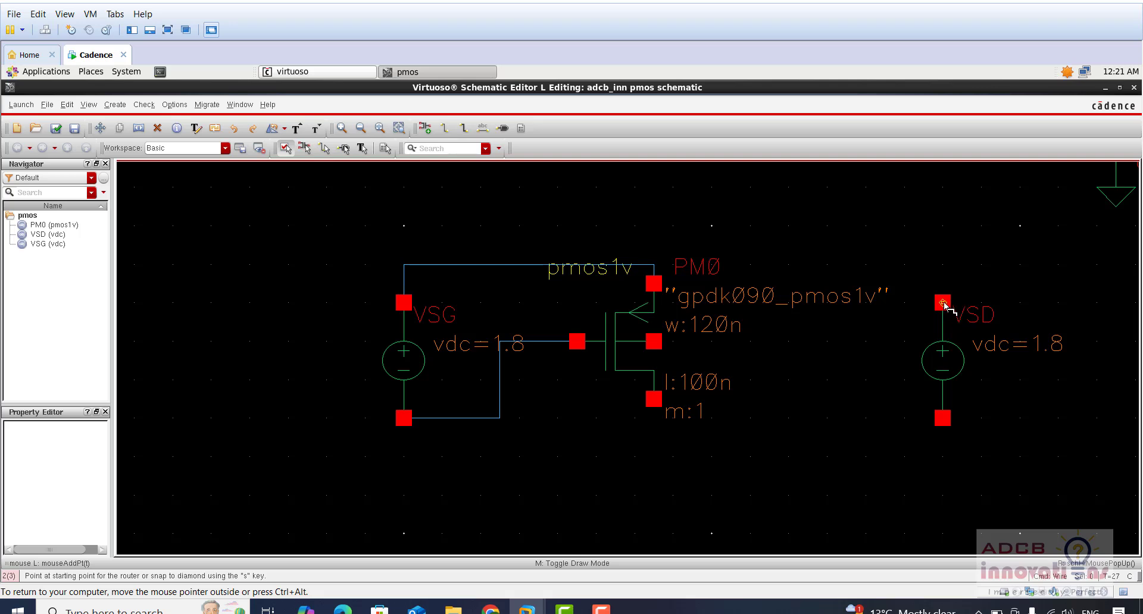
click(943, 304)
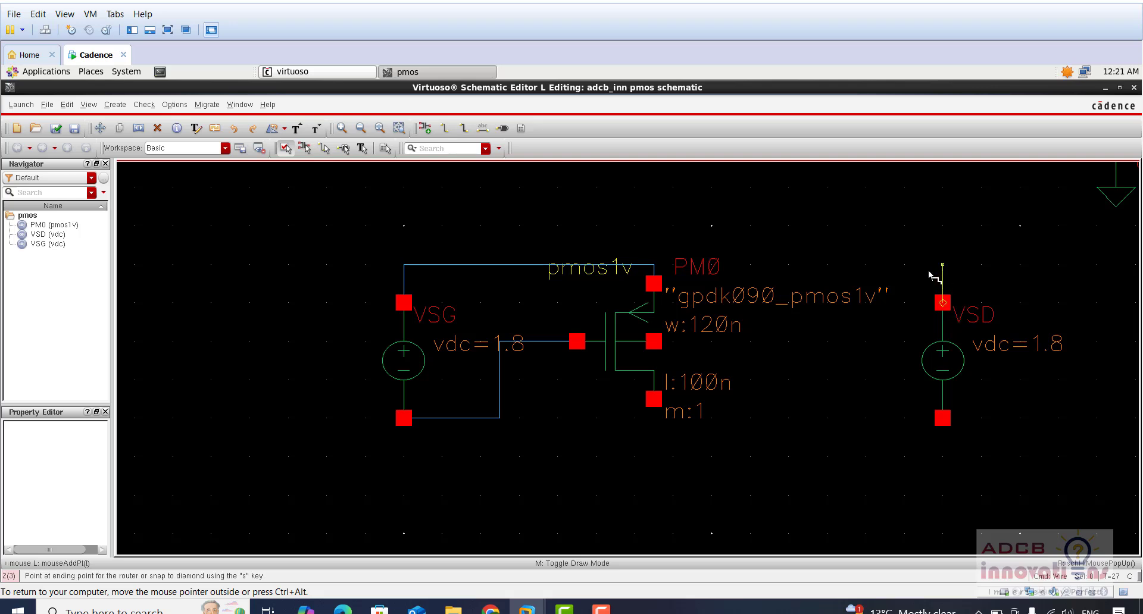
click(654, 285)
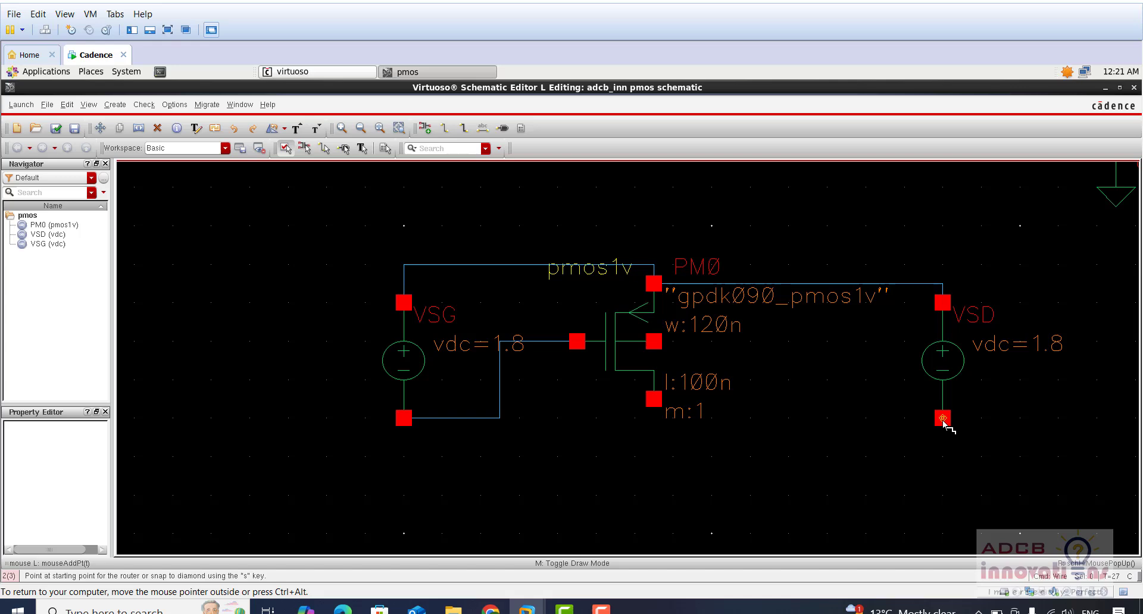
click(942, 419)
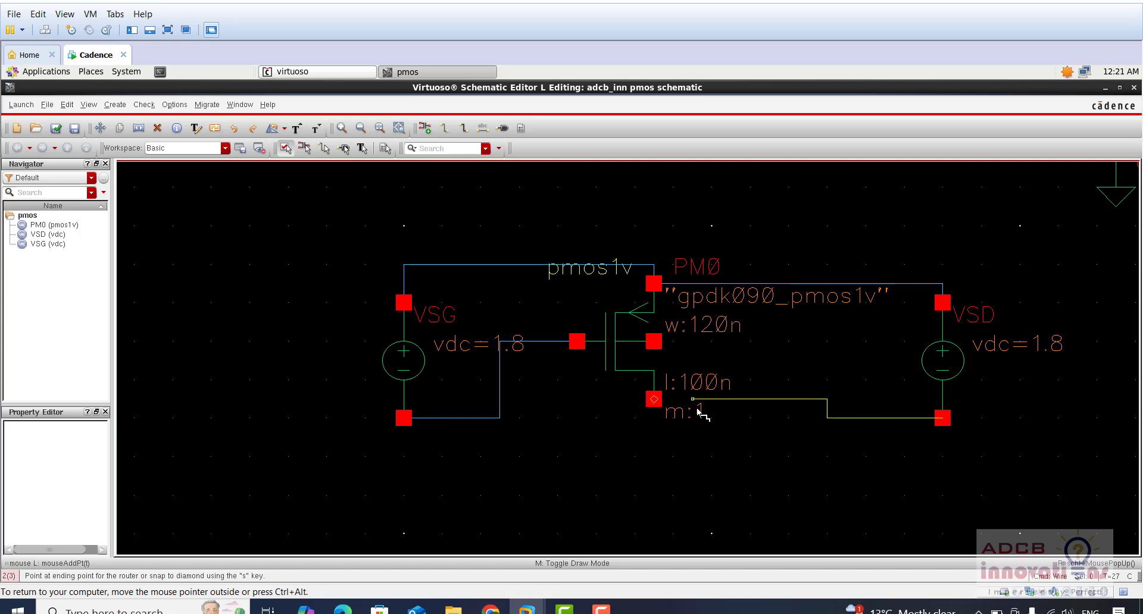
click(655, 400)
key(Escape)
Move the gnd symbol above PM0, rotate it upright, and attach it to PM0's source node
scroll(972, 225, up, 2)
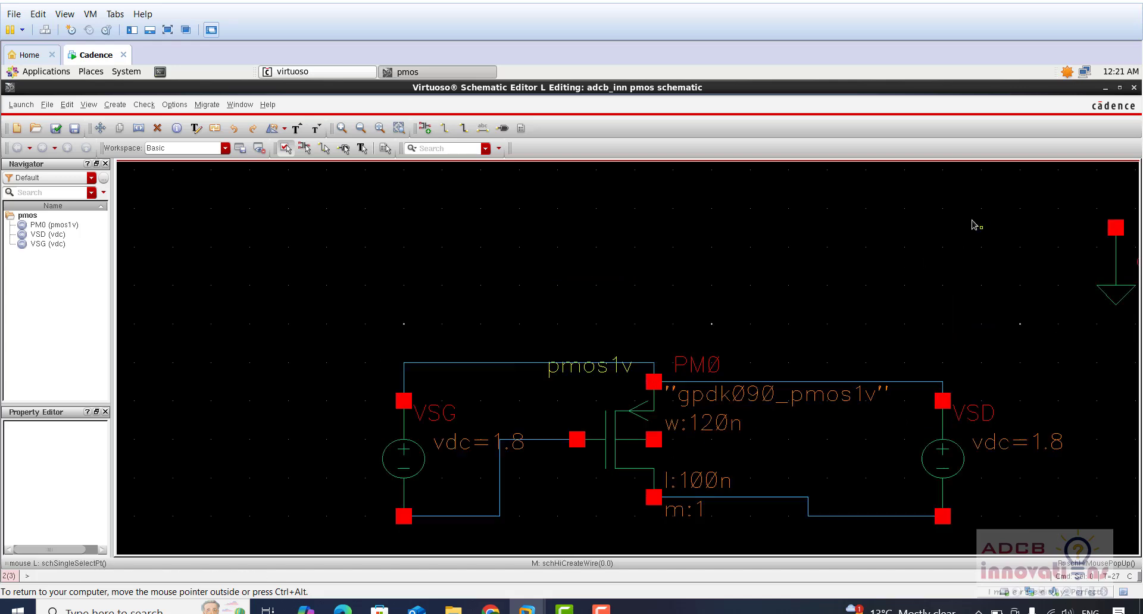
click(1116, 291)
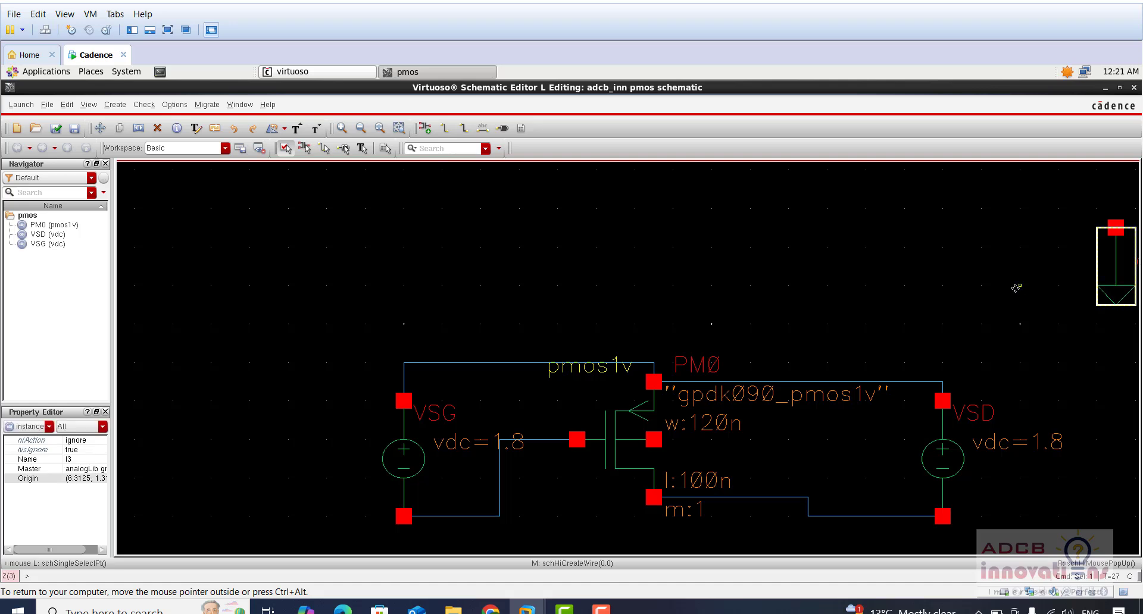
drag(1116, 292, 671, 304)
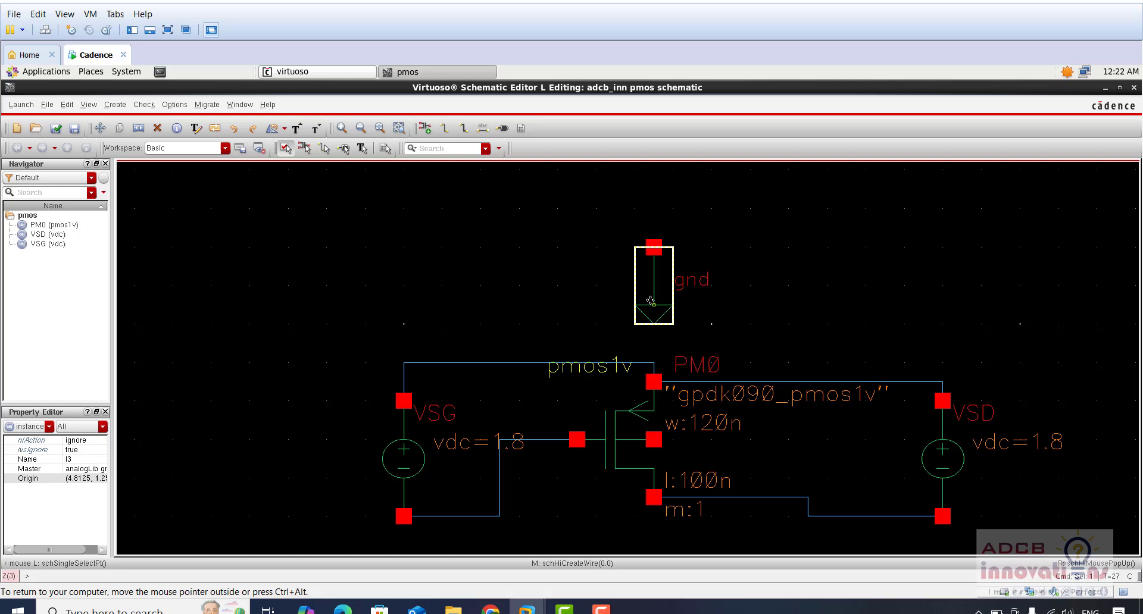
key(r)
click(655, 301)
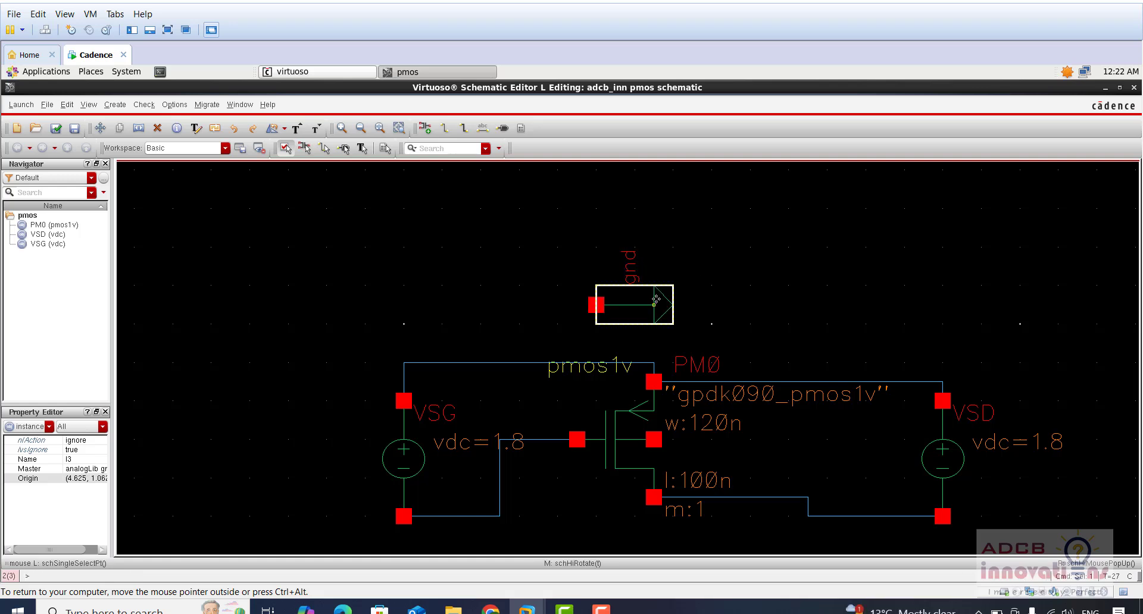
key(r)
click(655, 303)
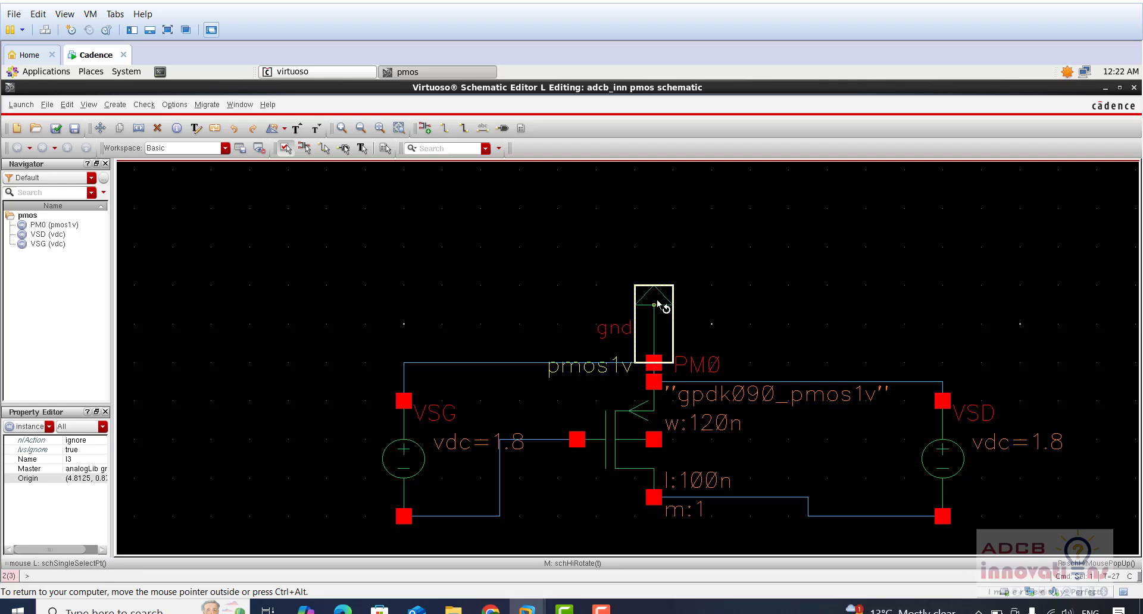
key(Escape)
click(655, 320)
drag(655, 320, 654, 275)
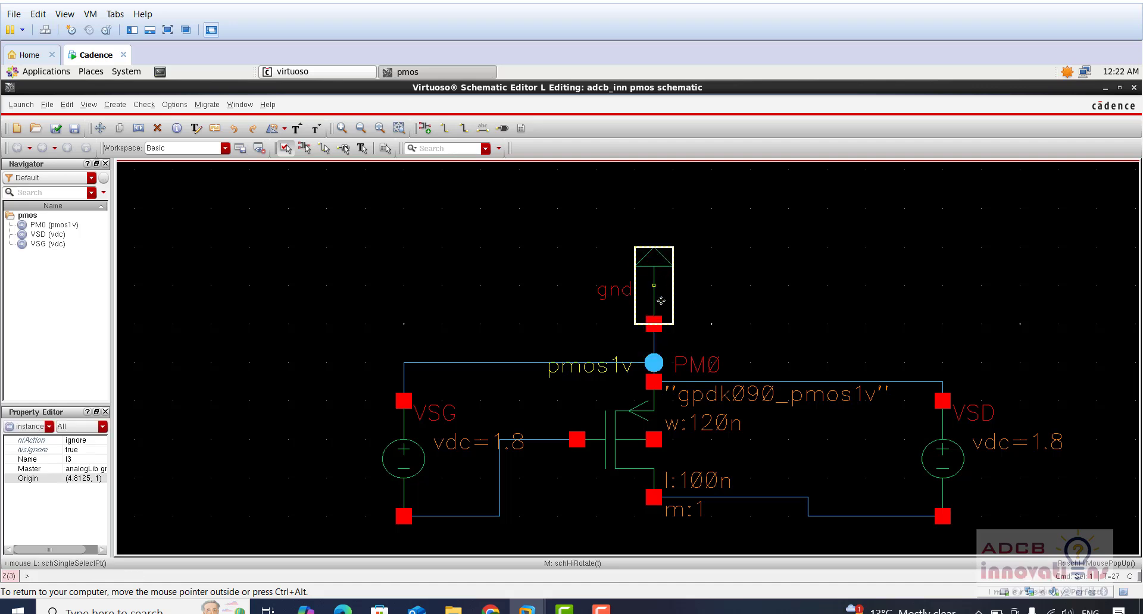
click(768, 299)
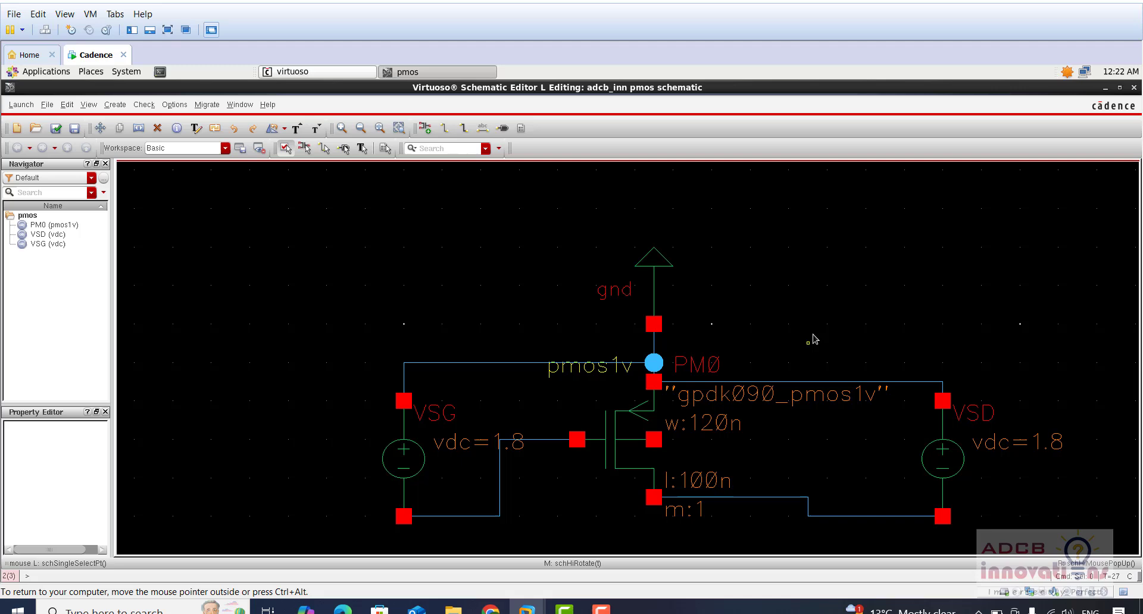
Check and save the schematic (0 errors, 1 warning) and close the check results
scroll(828, 244, down, 2)
scroll(830, 243, up, 2)
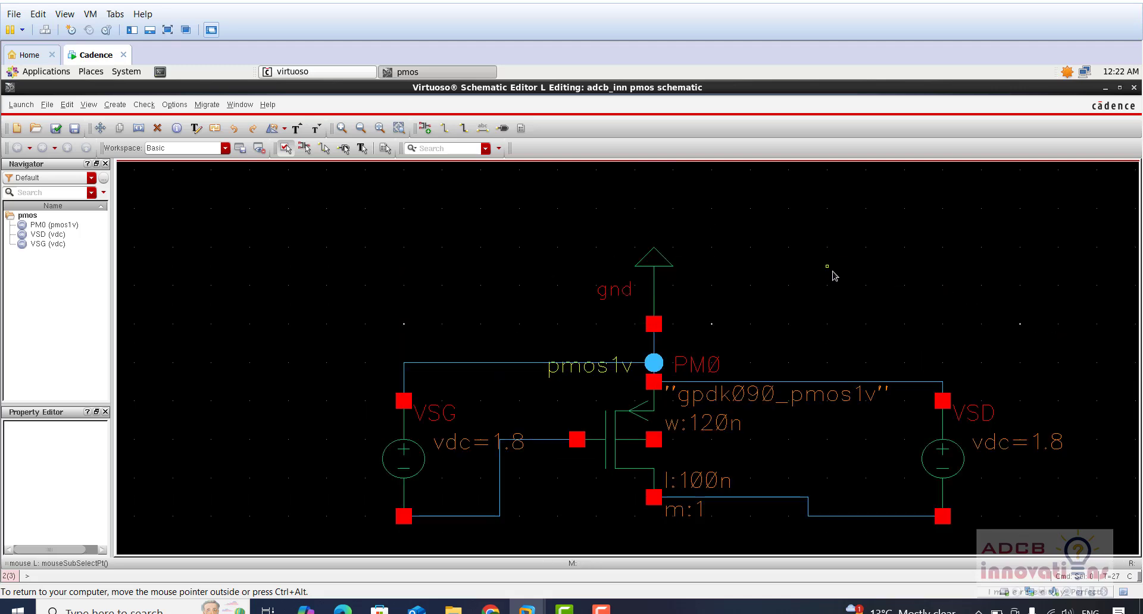
ctrl+scroll(833, 272, down, 2)
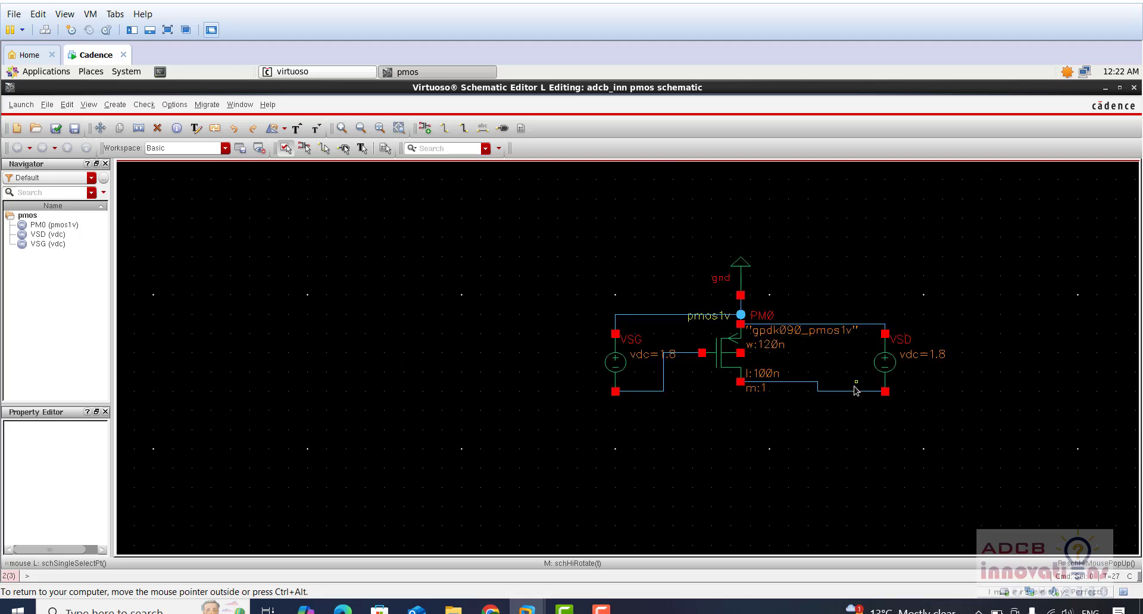
shift+scroll(858, 388, right, 3)
shift+scroll(822, 375, left, 3)
ctrl+scroll(766, 345, up, 2)
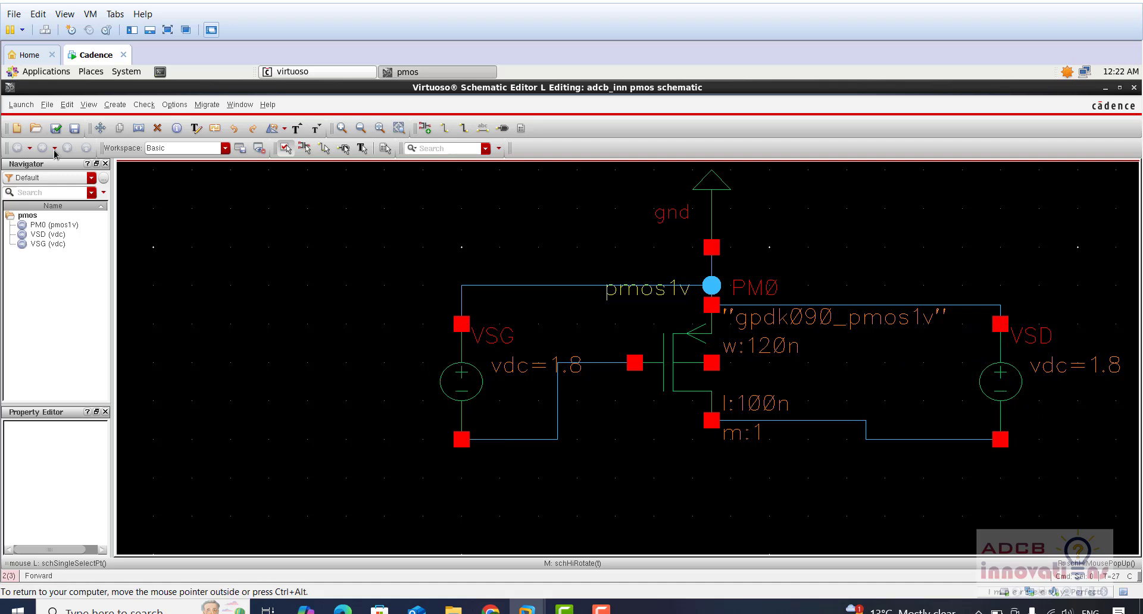
click(56, 131)
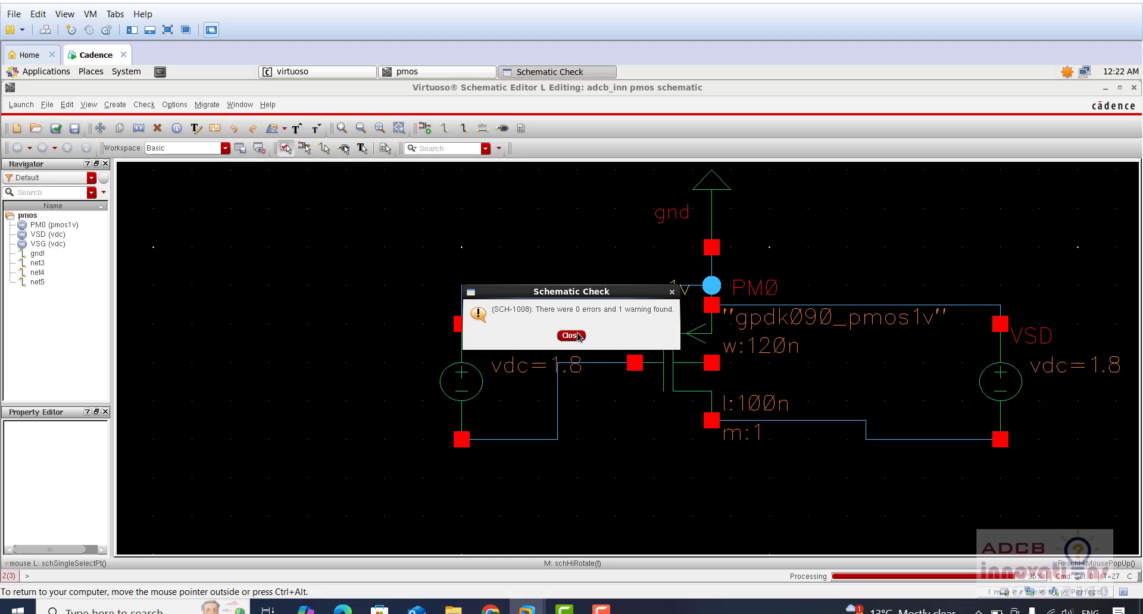
click(571, 336)
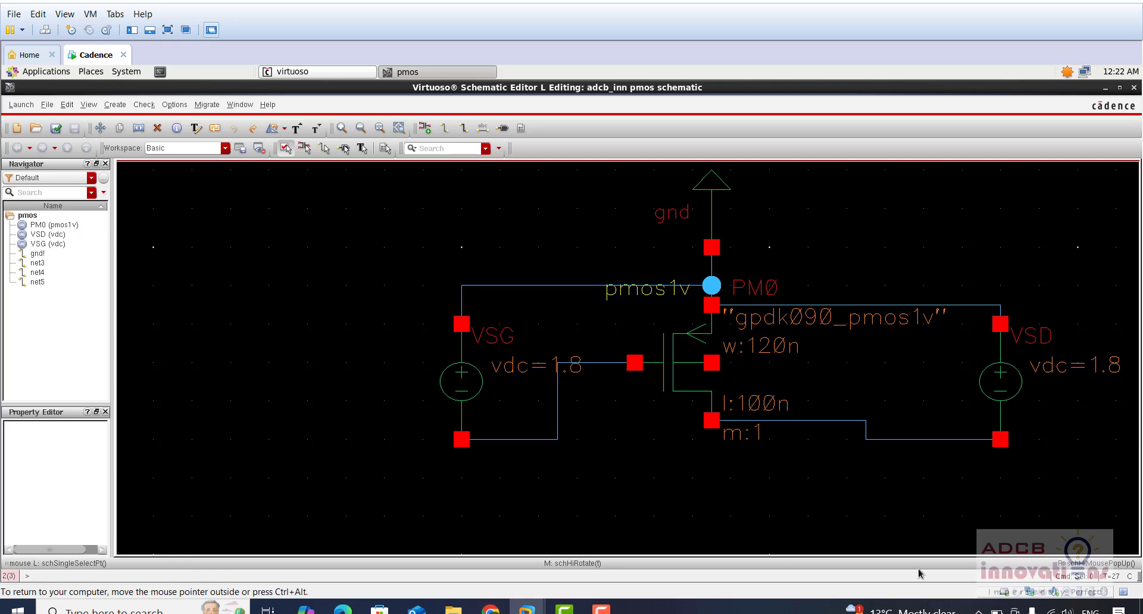
ctrl+scroll(846, 388, down, 1)
ctrl+scroll(903, 381, up, 1)
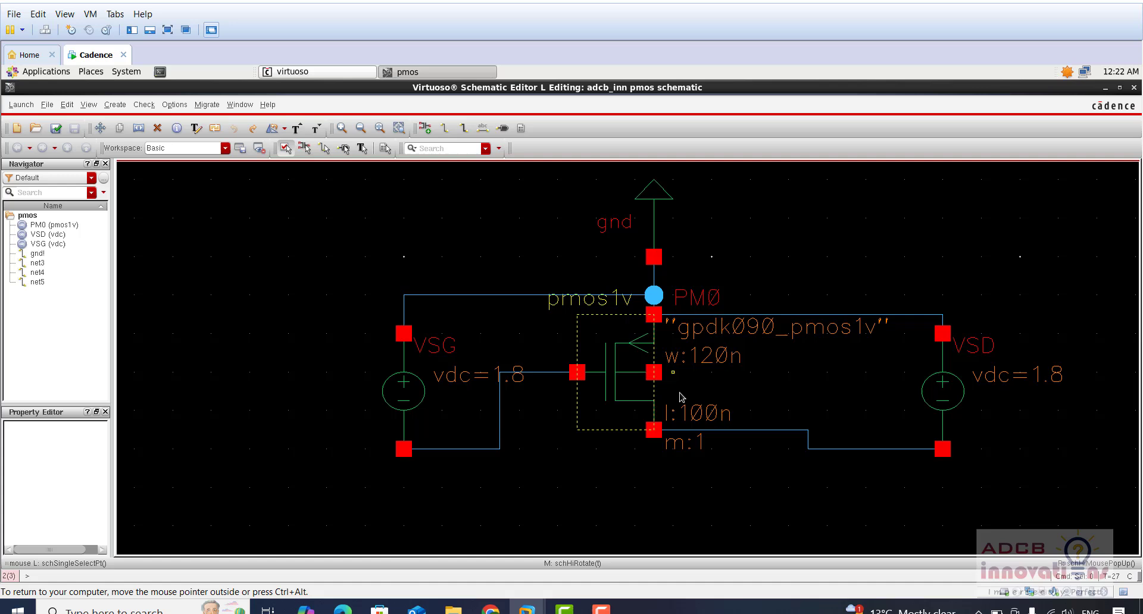
Wire PM0's bulk pin via a corner below PM0 to the drain wire, then check and save
key(w)
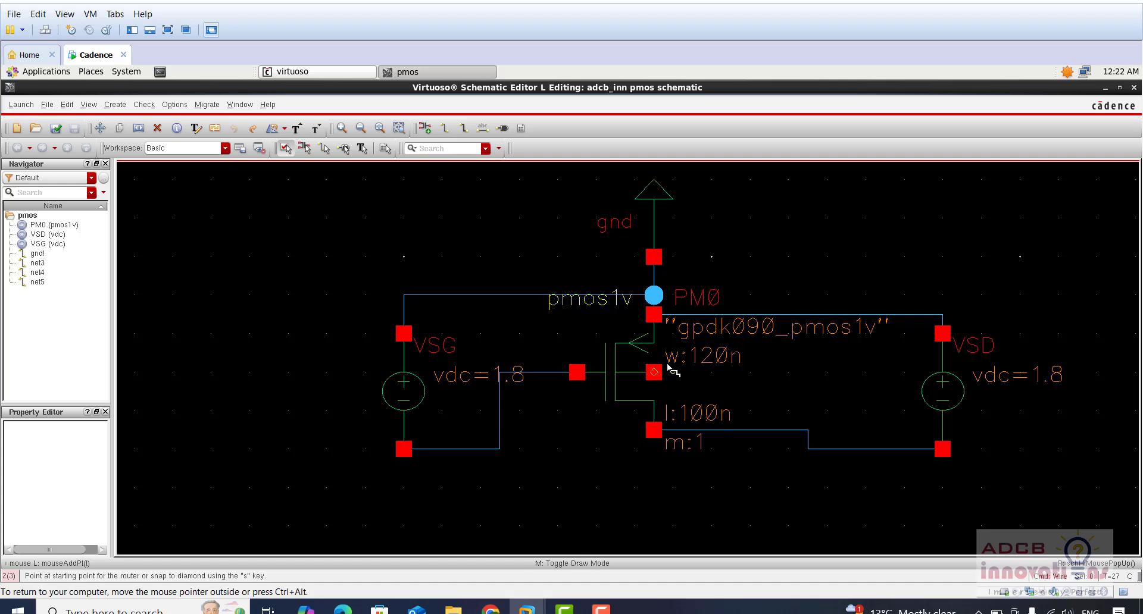
click(663, 373)
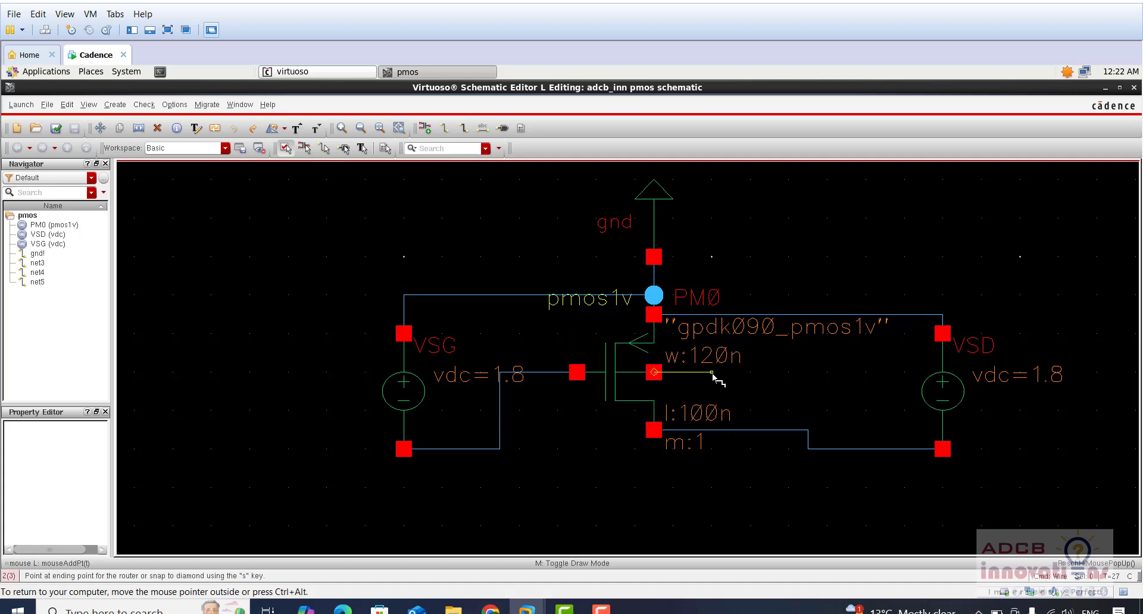
click(712, 373)
click(712, 315)
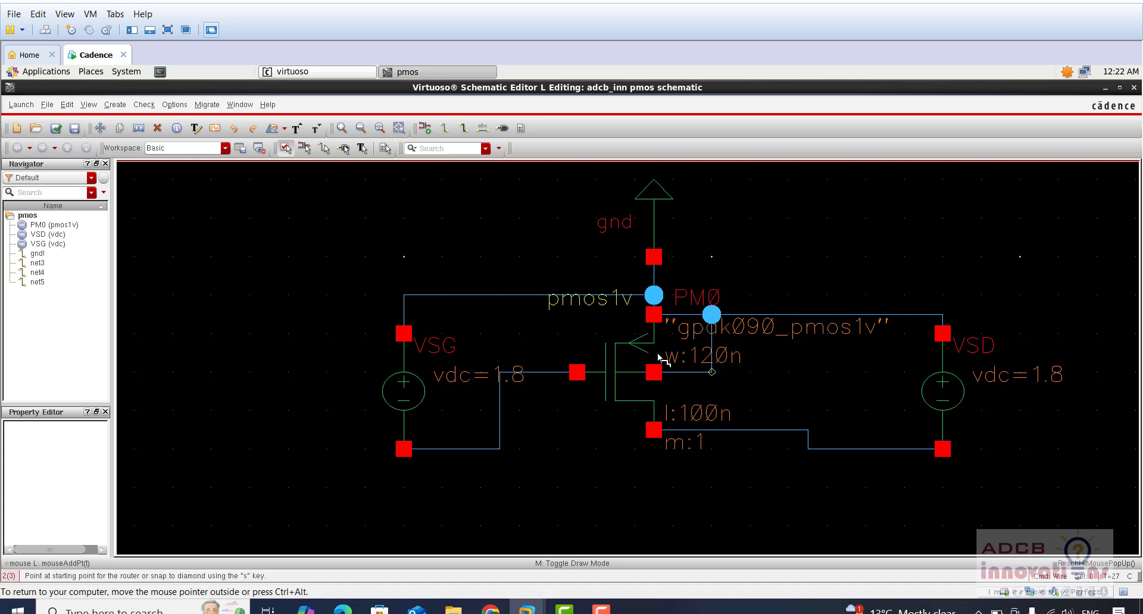
click(55, 128)
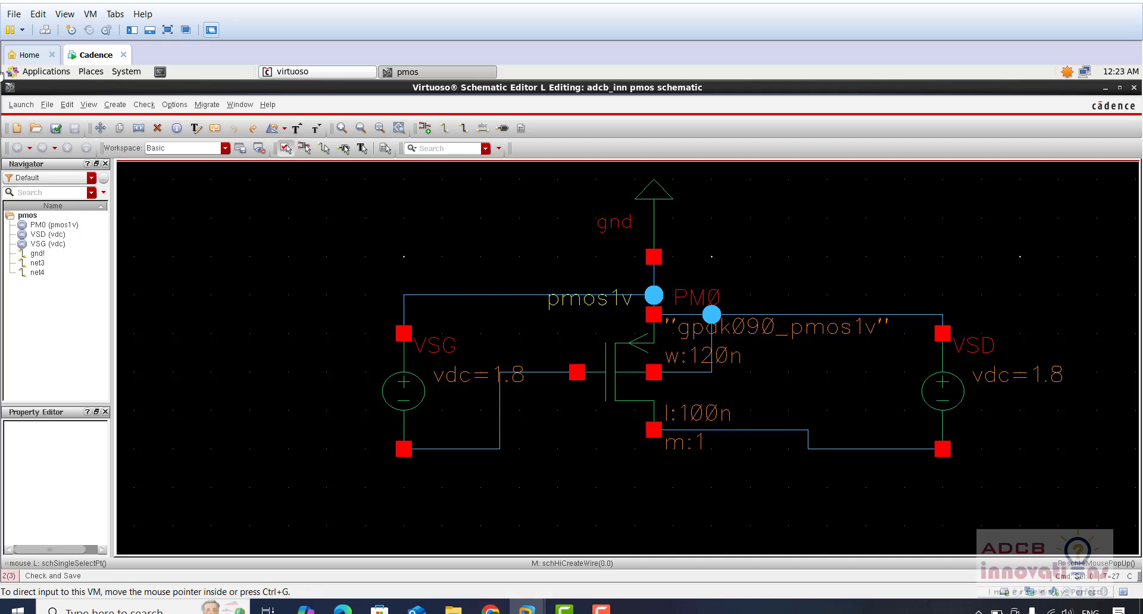
Launch ADE L for the pmos schematic and choose a dc analysis with Component Parameter sweep
click(22, 105)
click(36, 125)
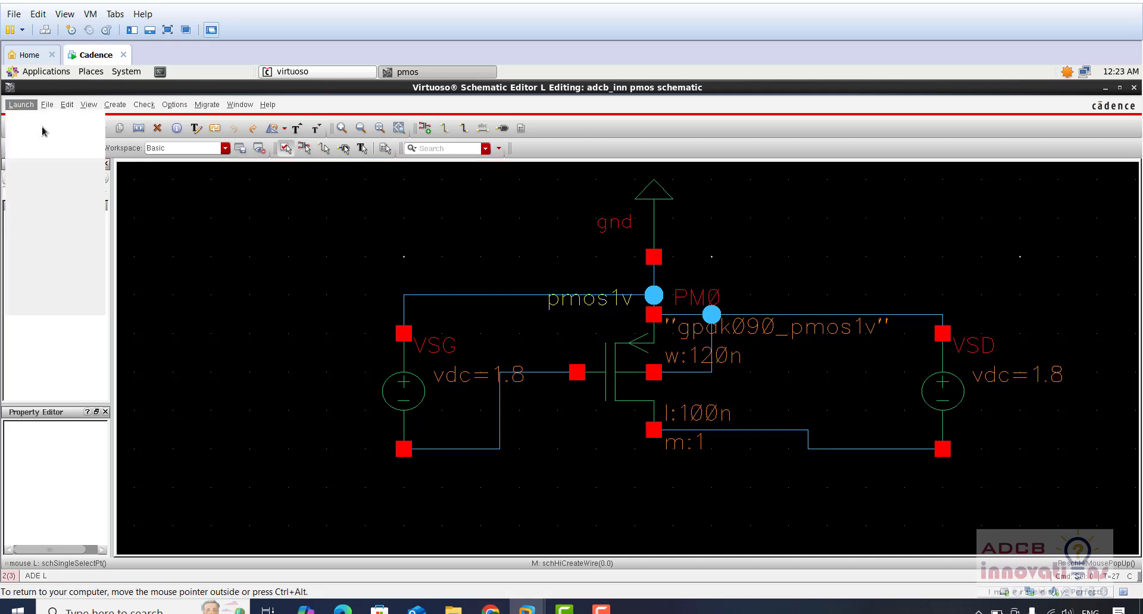
drag(321, 252, 387, 213)
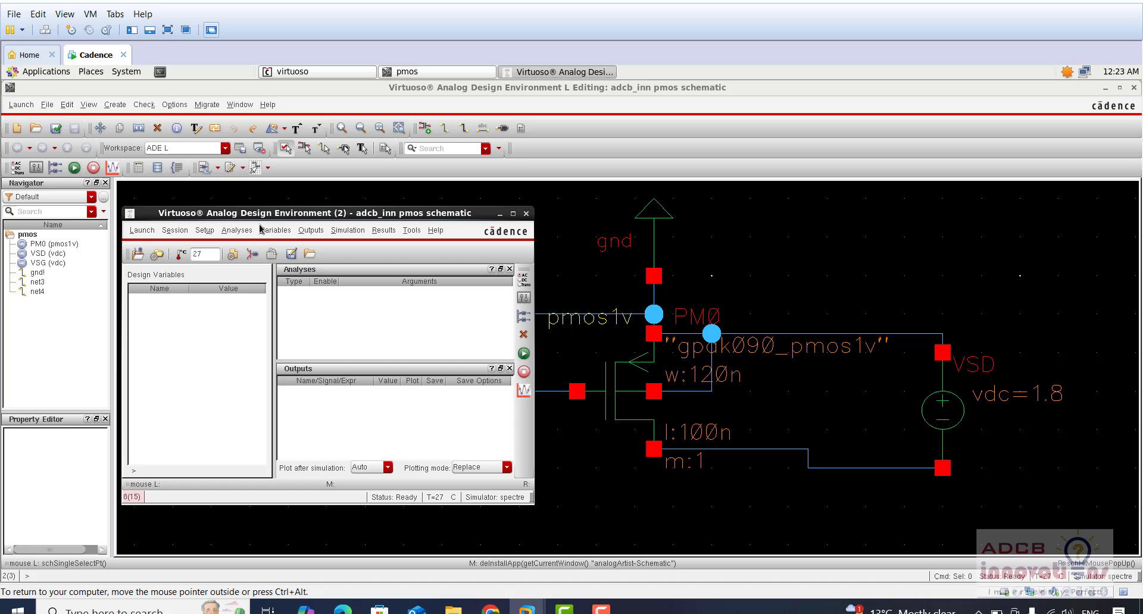
click(156, 233)
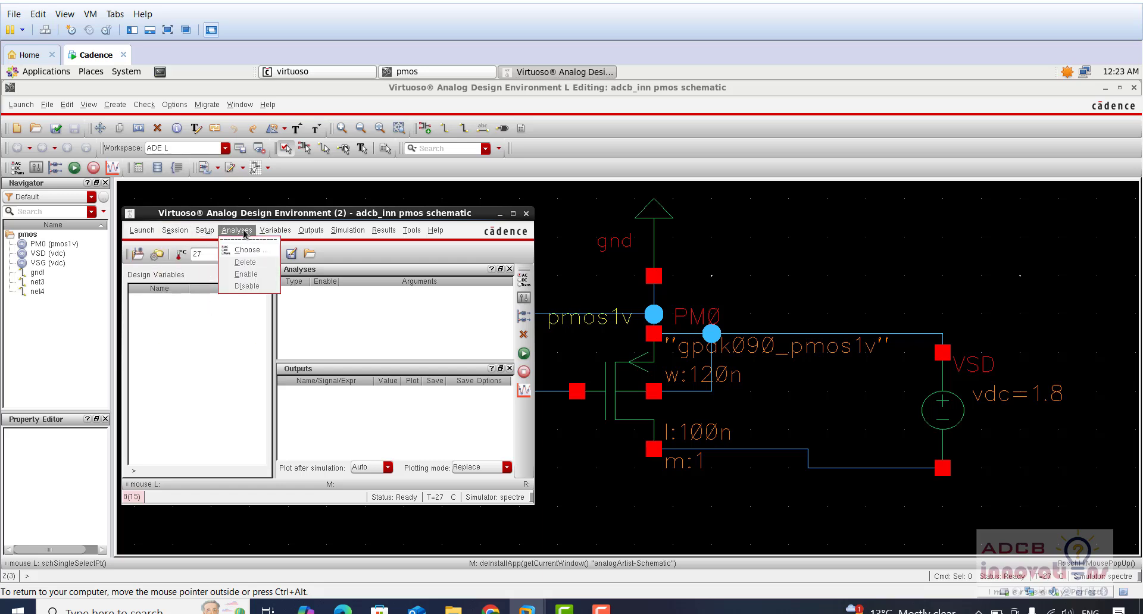
click(248, 250)
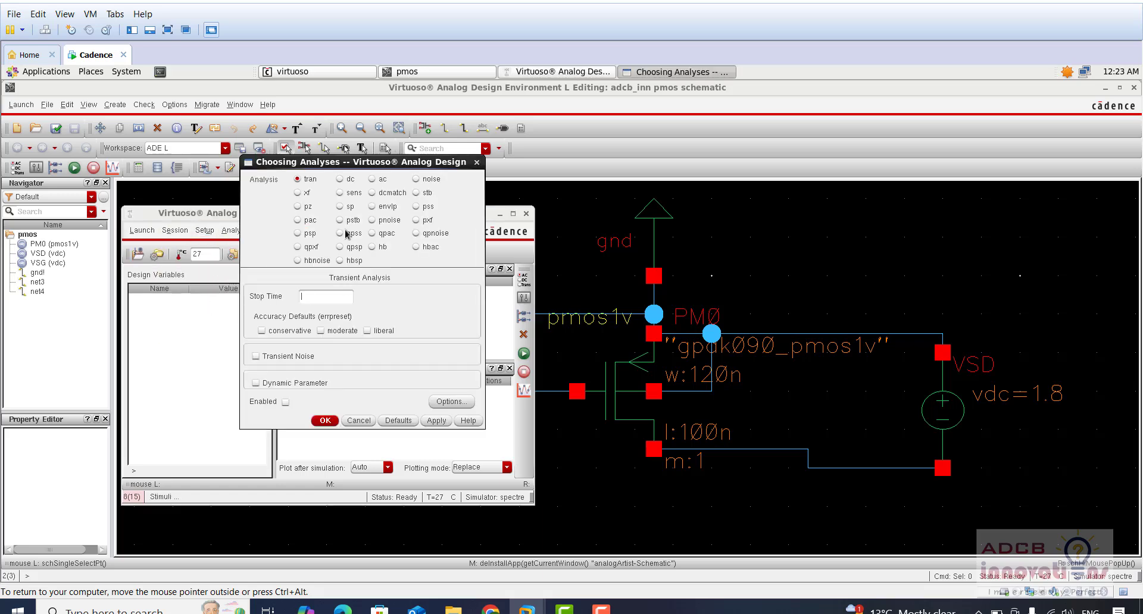
click(349, 181)
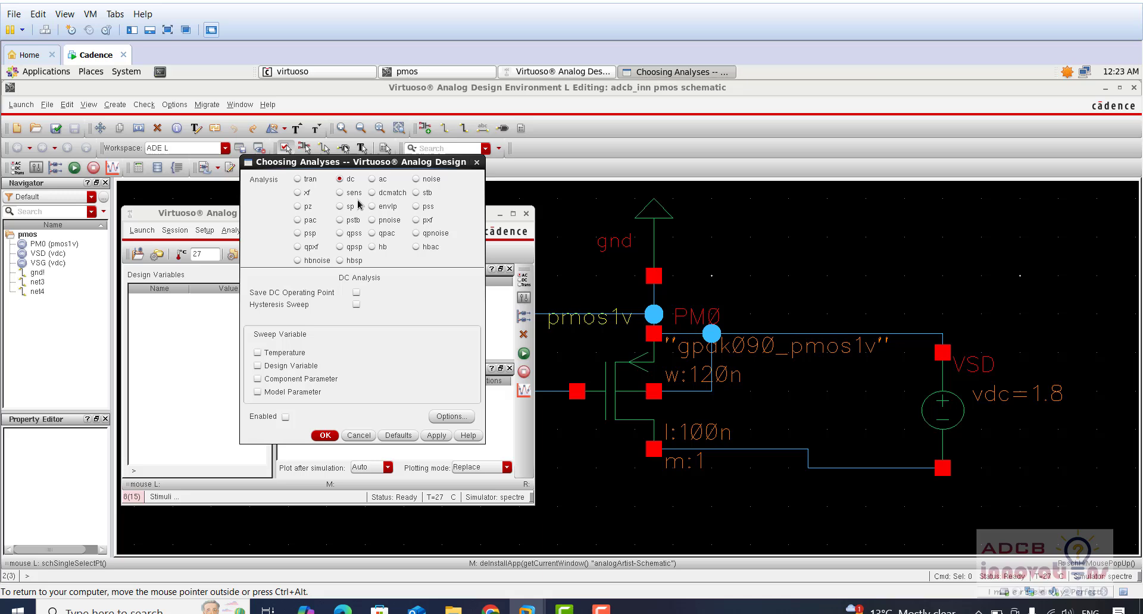
click(292, 379)
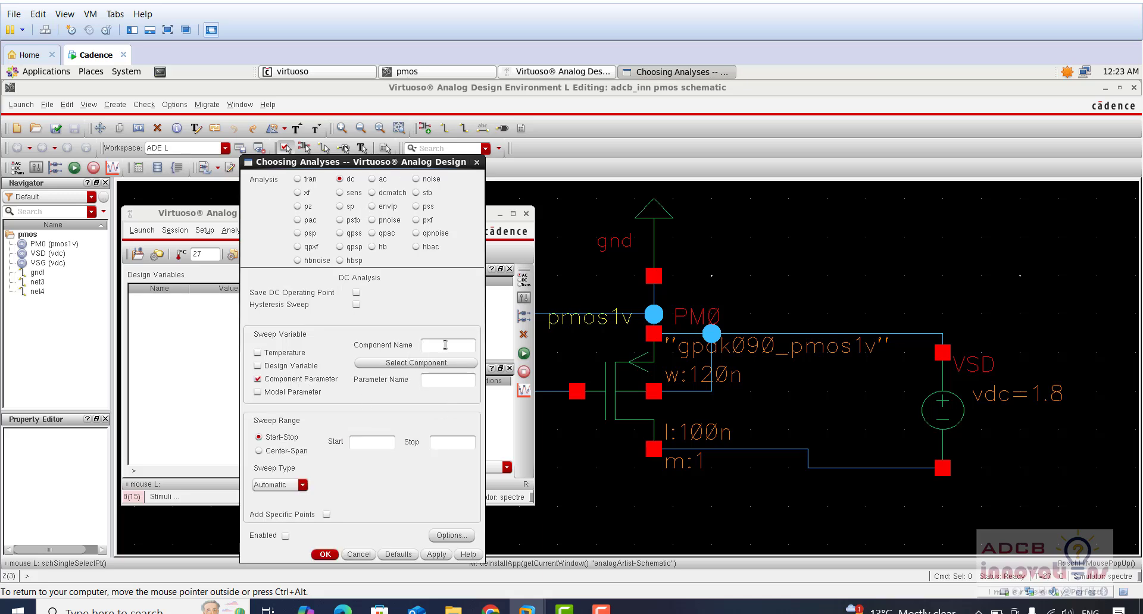
Pick VSD on the schematic and choose its dc parameter as the swept variable
click(402, 363)
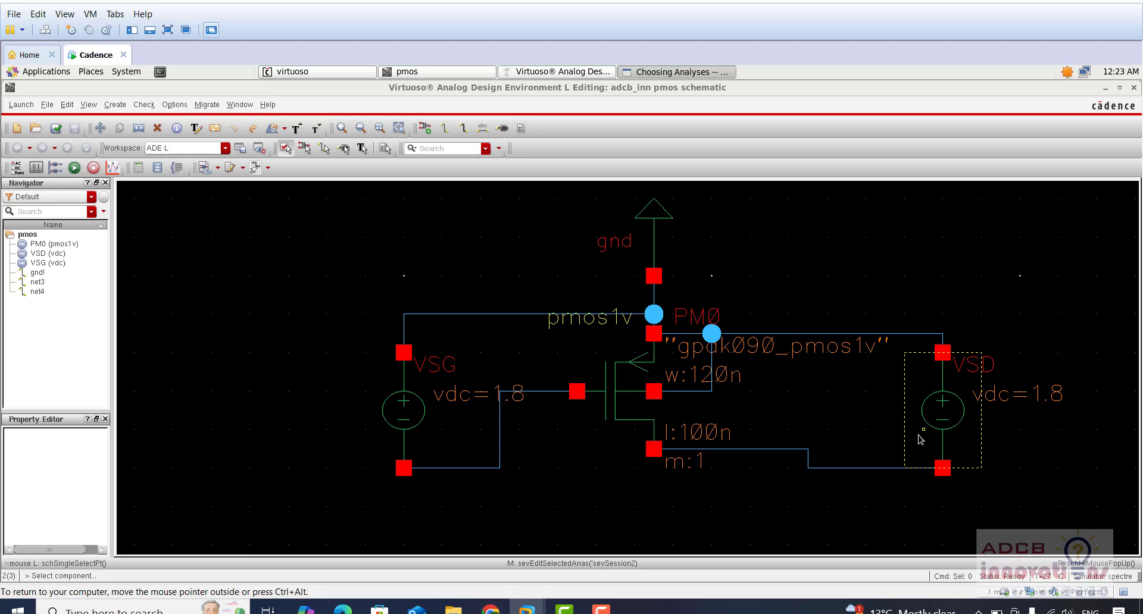
click(938, 417)
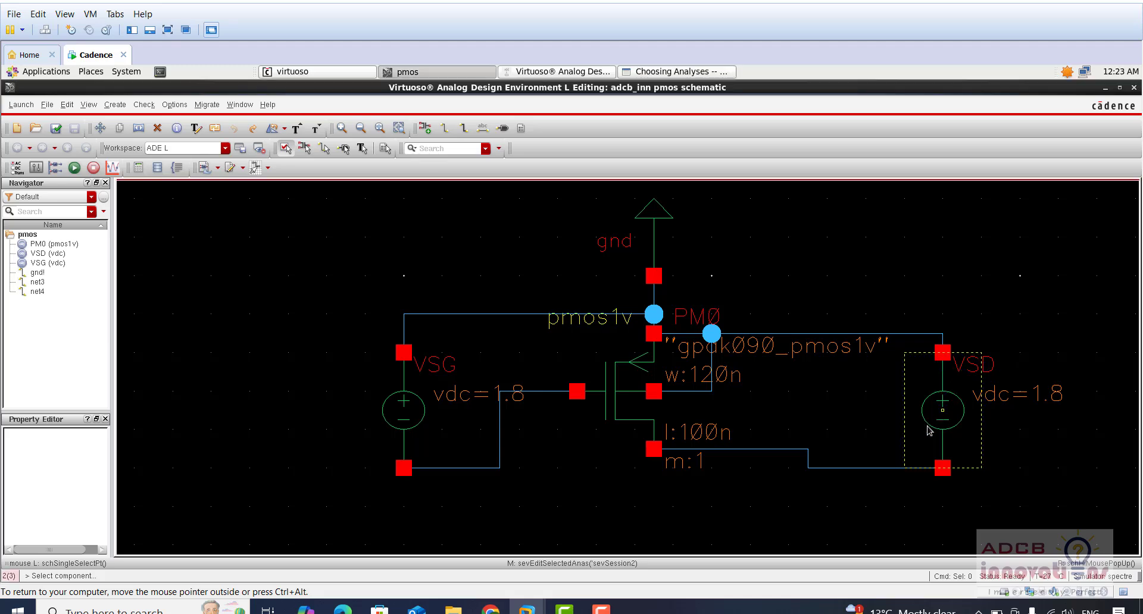
click(339, 298)
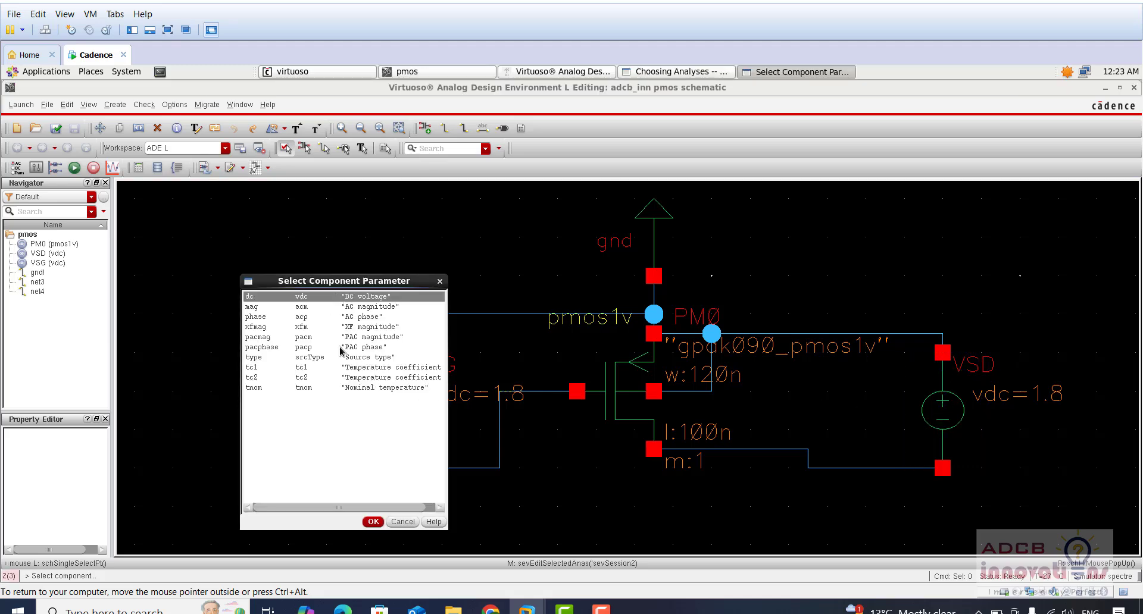
click(373, 522)
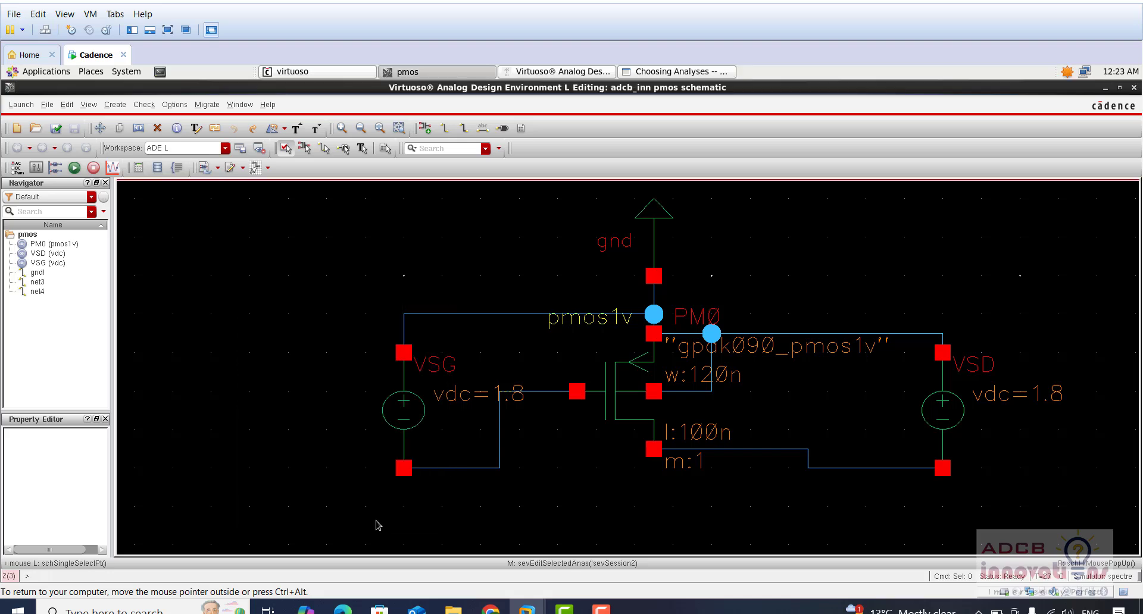
Sweep from 0 to 1.8 linearly with step size 0.01 and confirm the DC analysis
key(ctrl+alt)
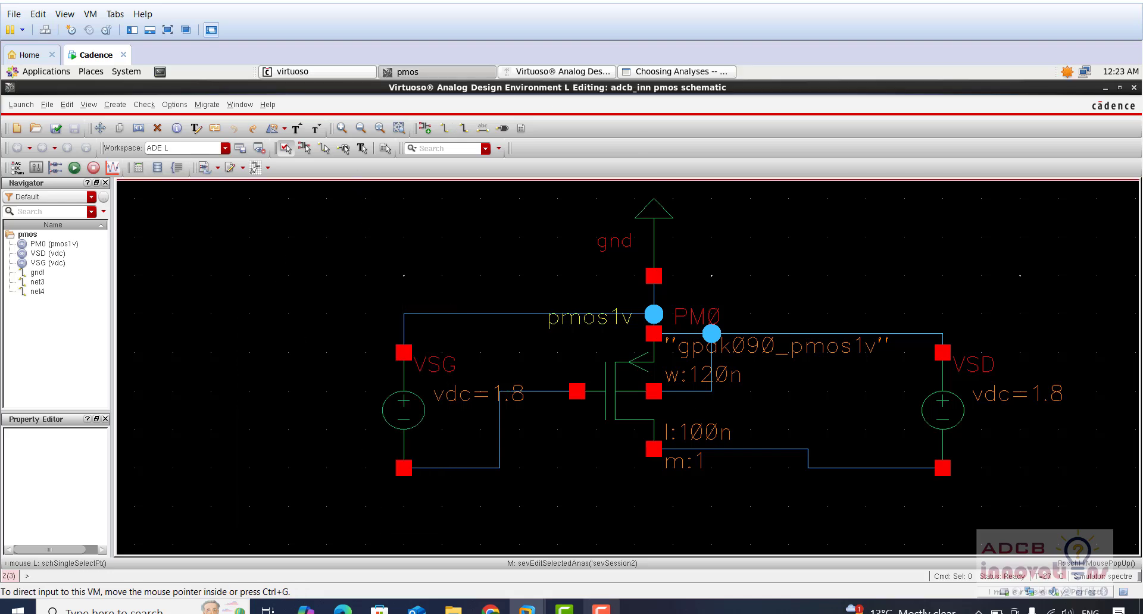
click(640, 71)
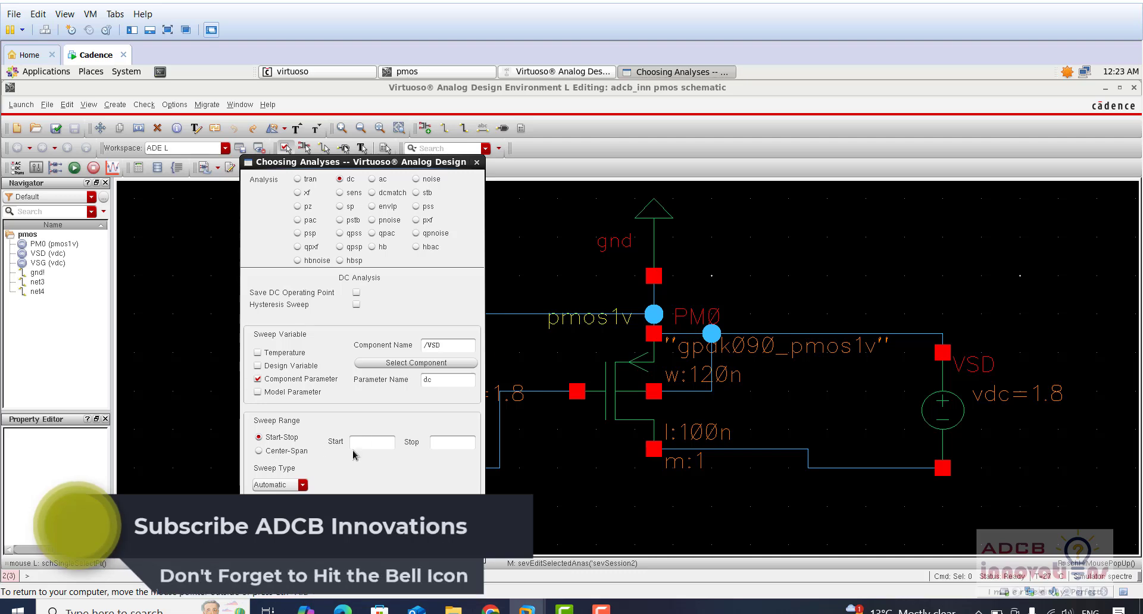
text(0)
key(Tab)
text(1)
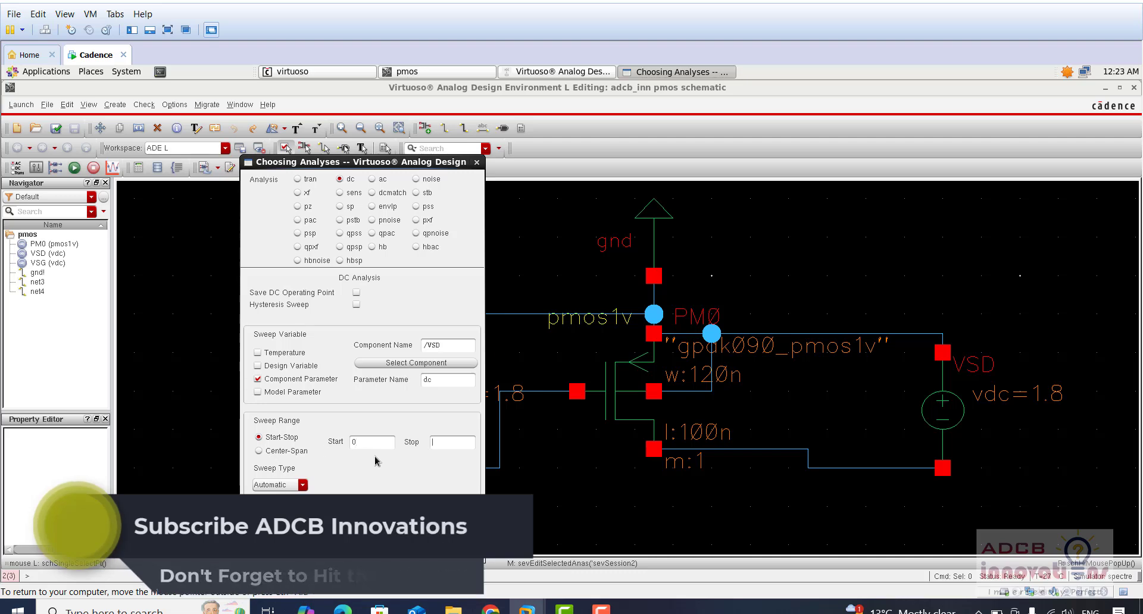
text(.8)
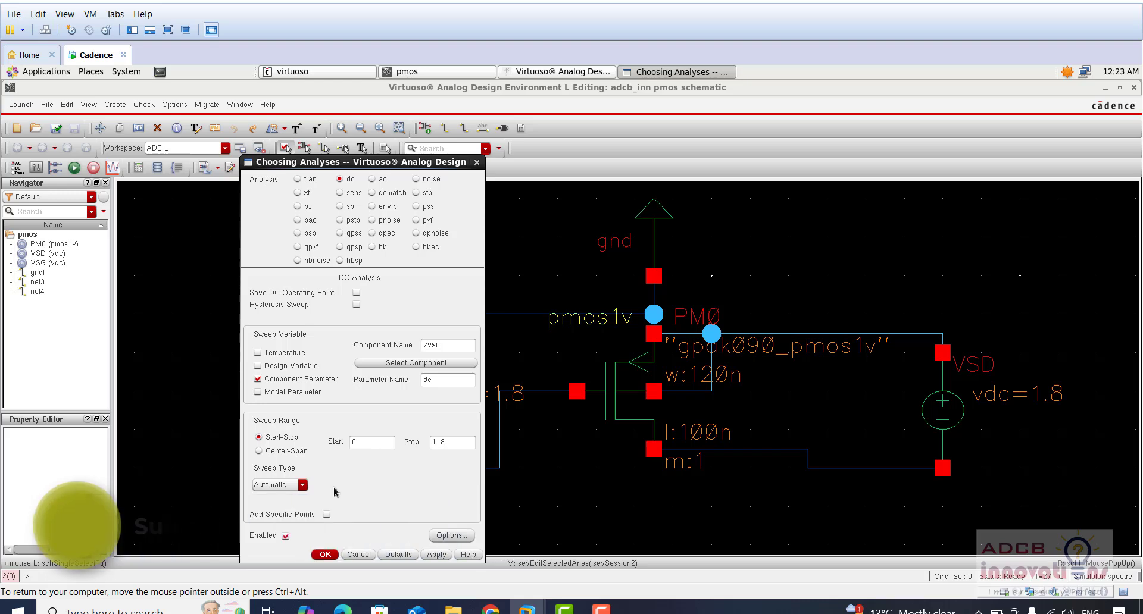
click(279, 486)
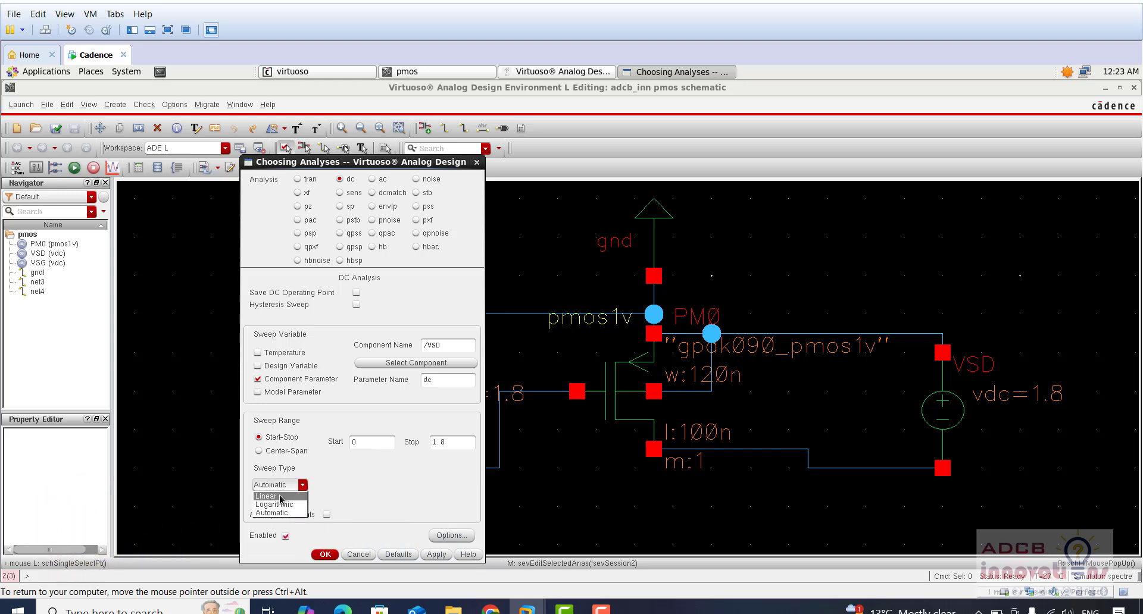
click(277, 503)
click(438, 489)
text(0.01)
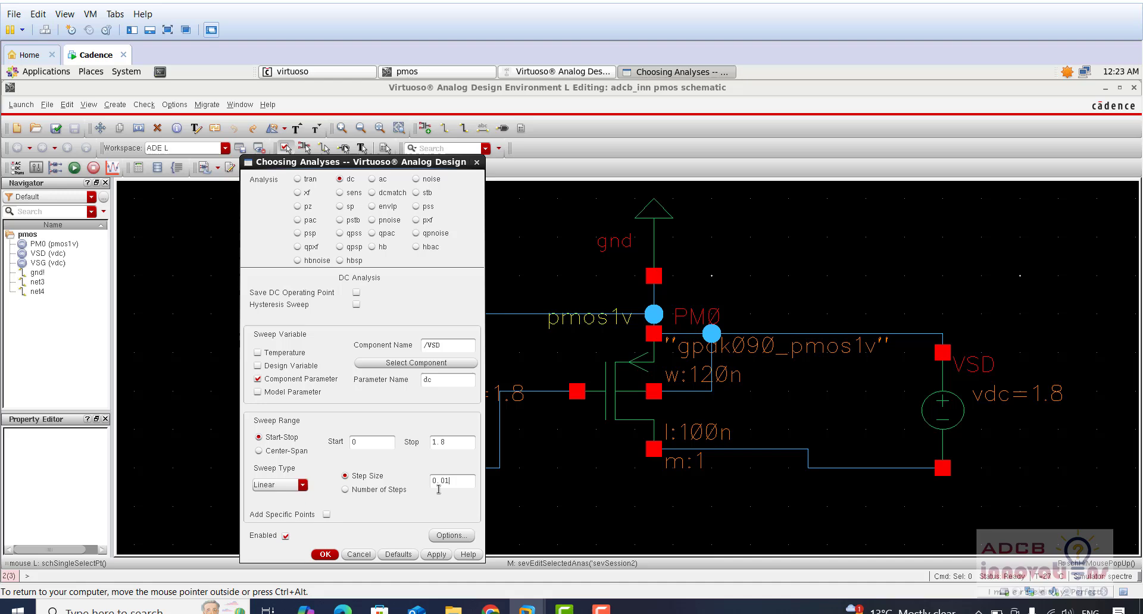
click(329, 552)
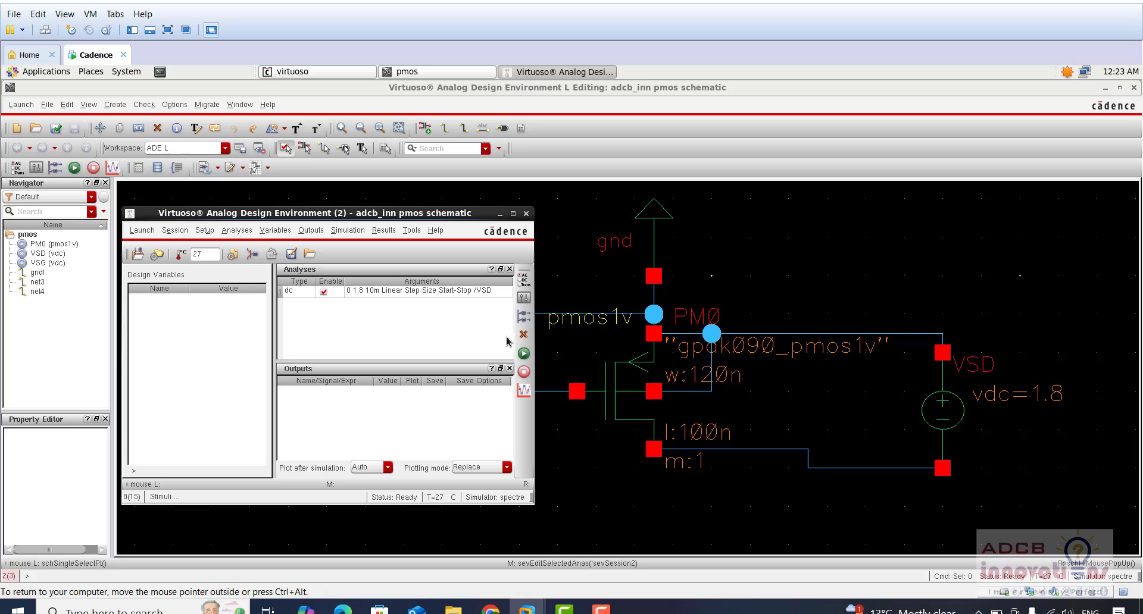
Mark the current at VSD's terminals for plotting by selecting it on the schematic
click(312, 231)
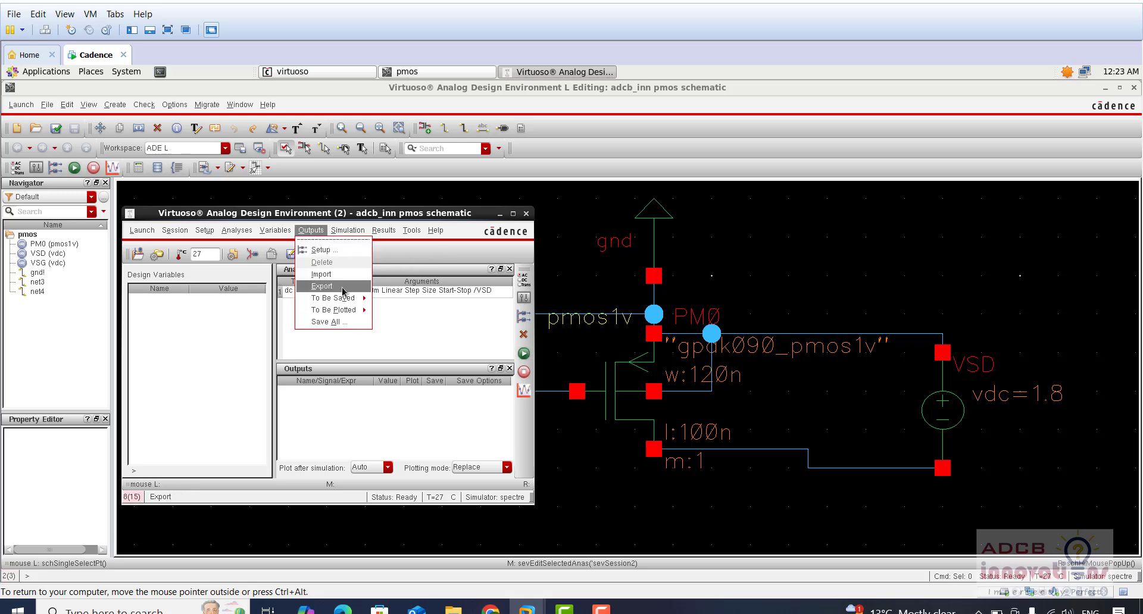
mouse_move(355, 315)
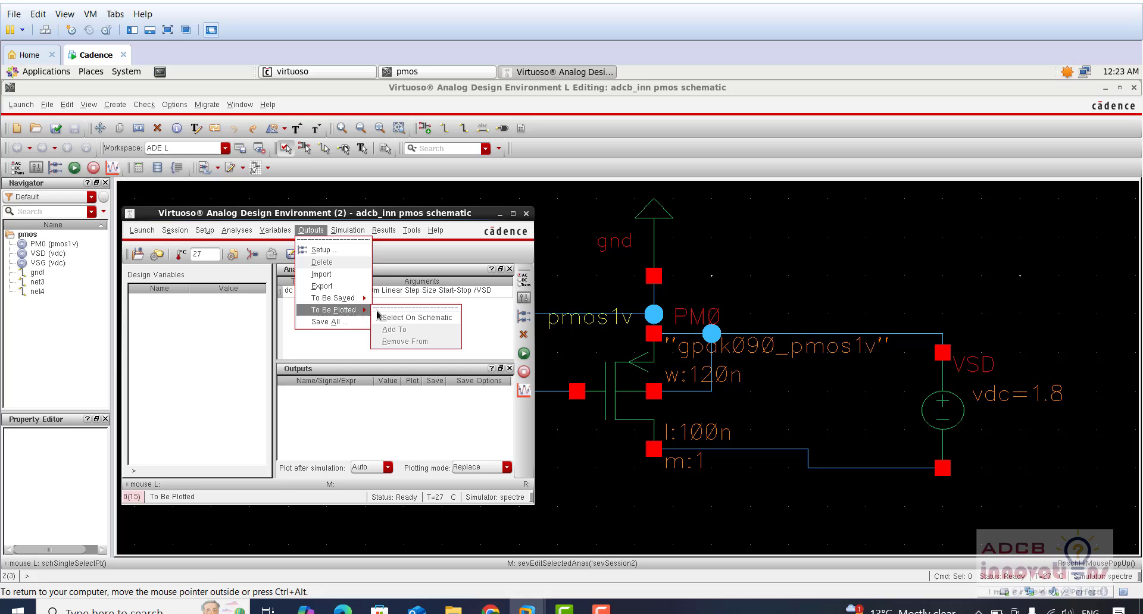
click(411, 318)
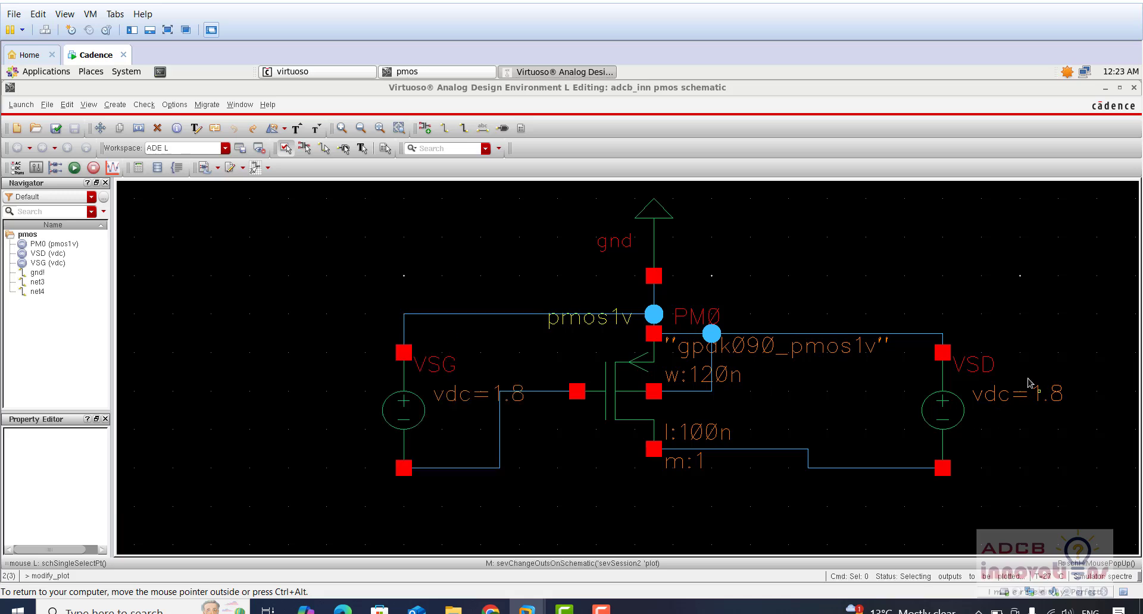
click(942, 418)
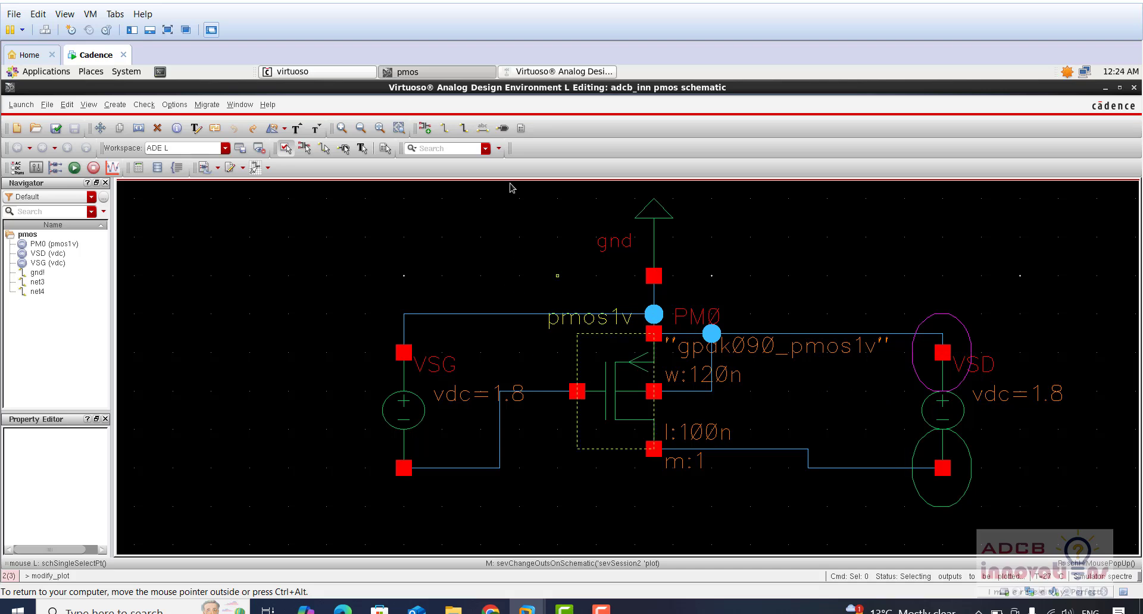
key(Escape)
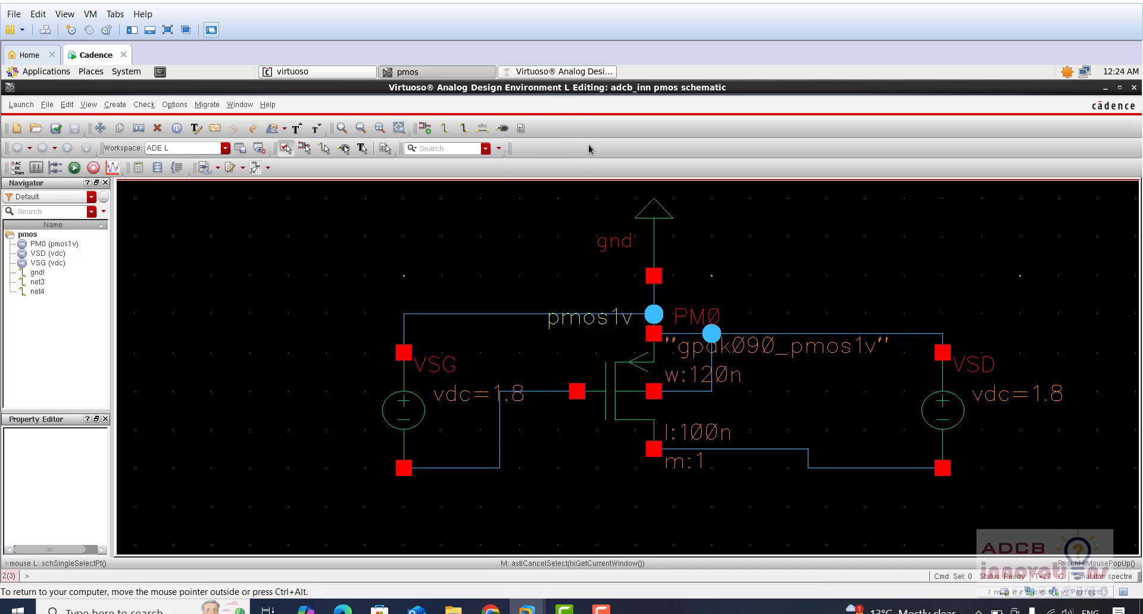
Delete the VSD/MINUS and VSD/PLUS outputs and begin choosing plot outputs on the schematic
click(566, 72)
click(458, 392)
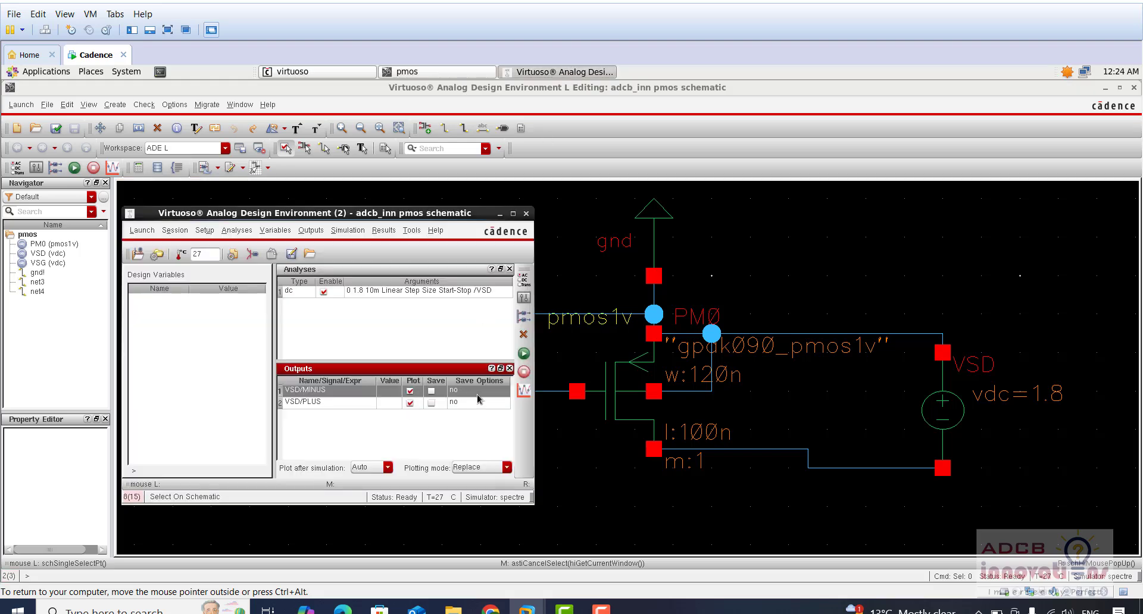
shift+click(479, 402)
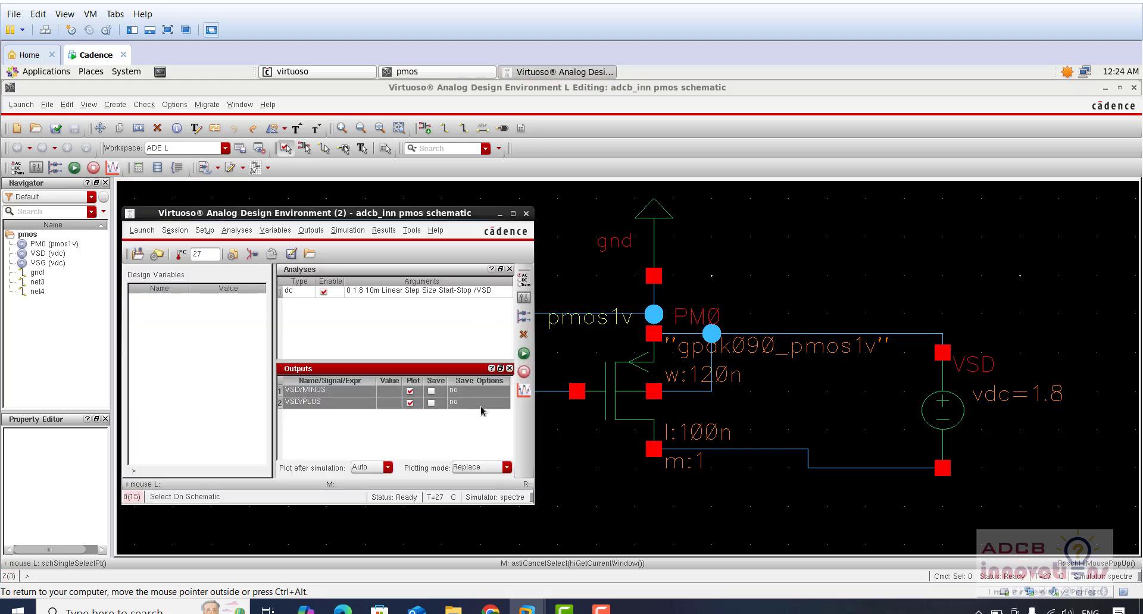
click(524, 336)
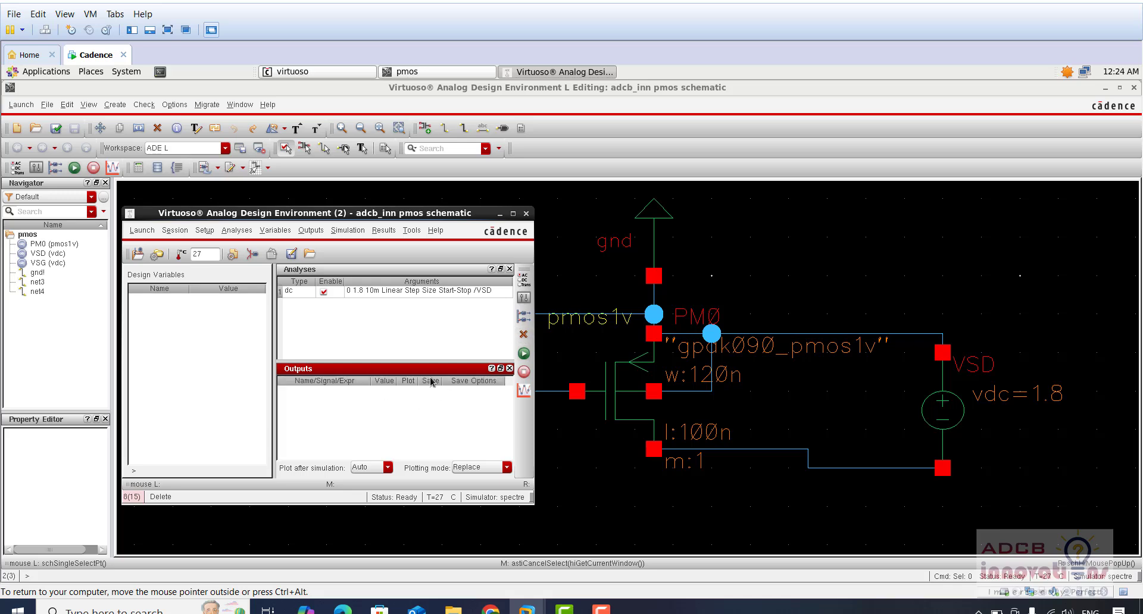
click(310, 233)
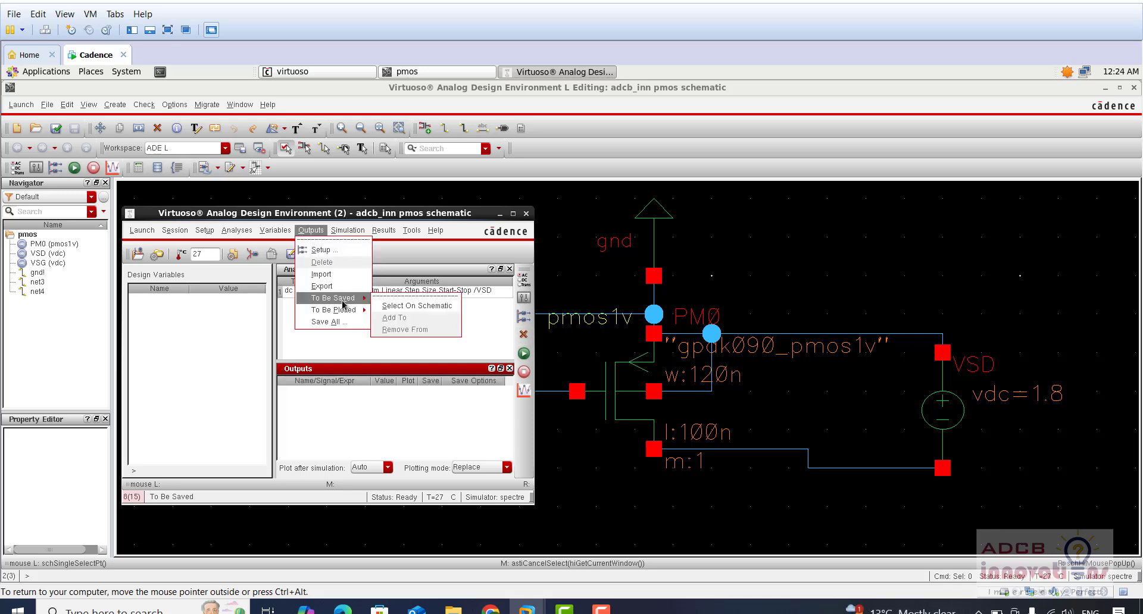
click(347, 231)
click(311, 231)
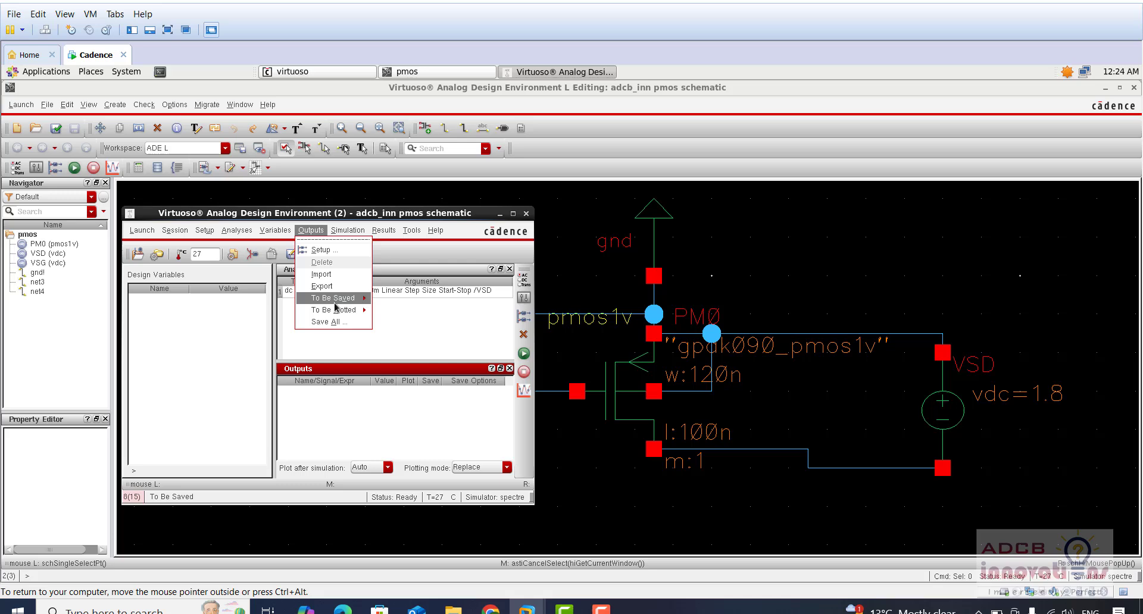
mouse_move(357, 312)
click(409, 317)
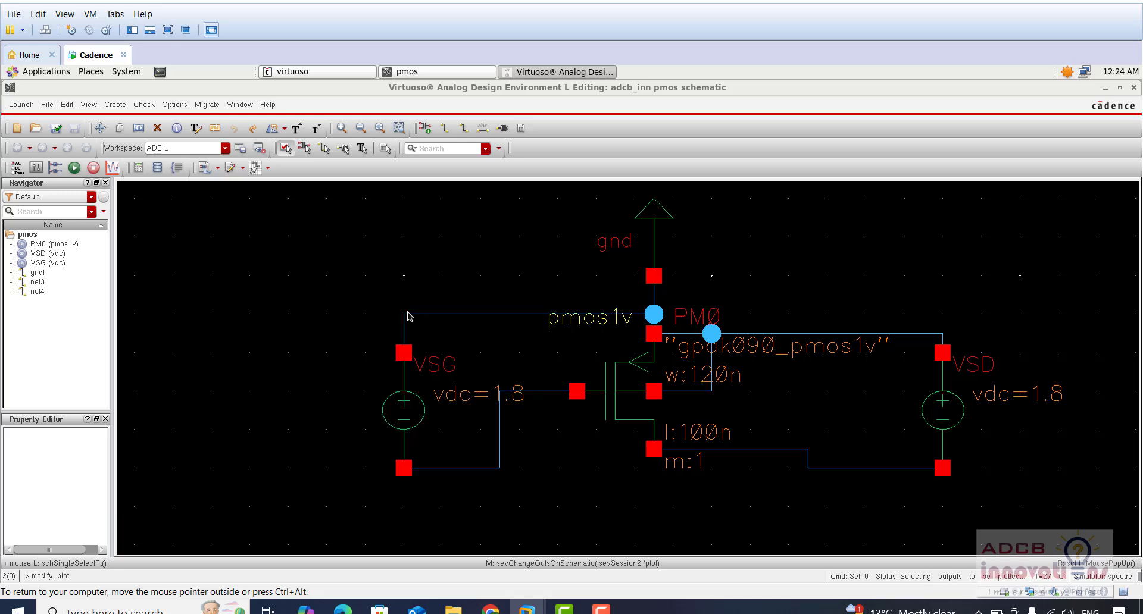
Add PM0's source terminal as output PM0/S and netlist and run the DC sweep
click(655, 336)
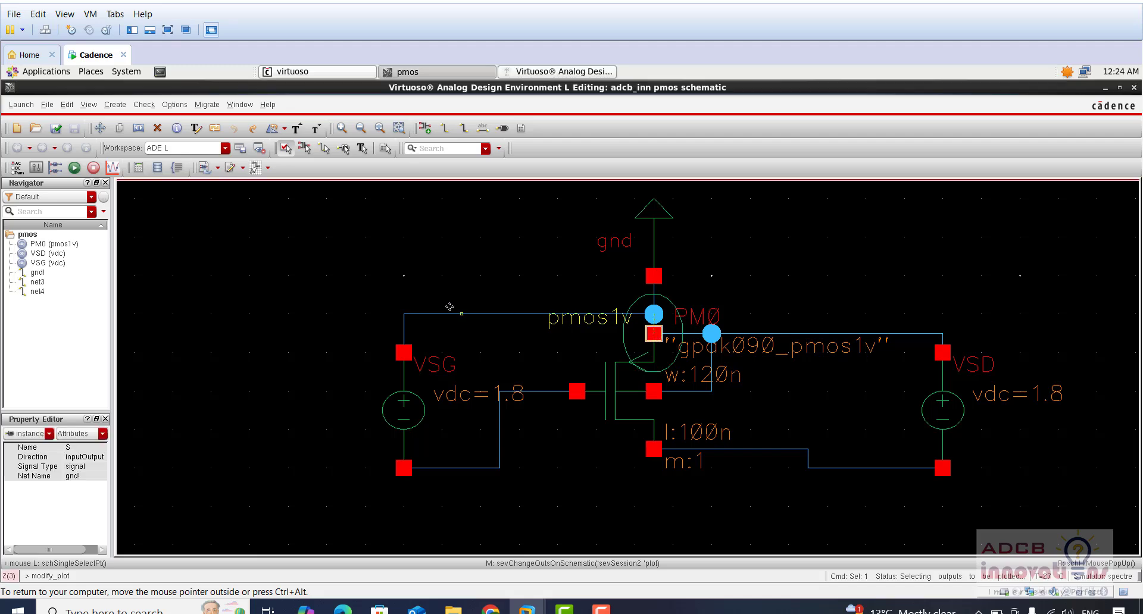
click(529, 72)
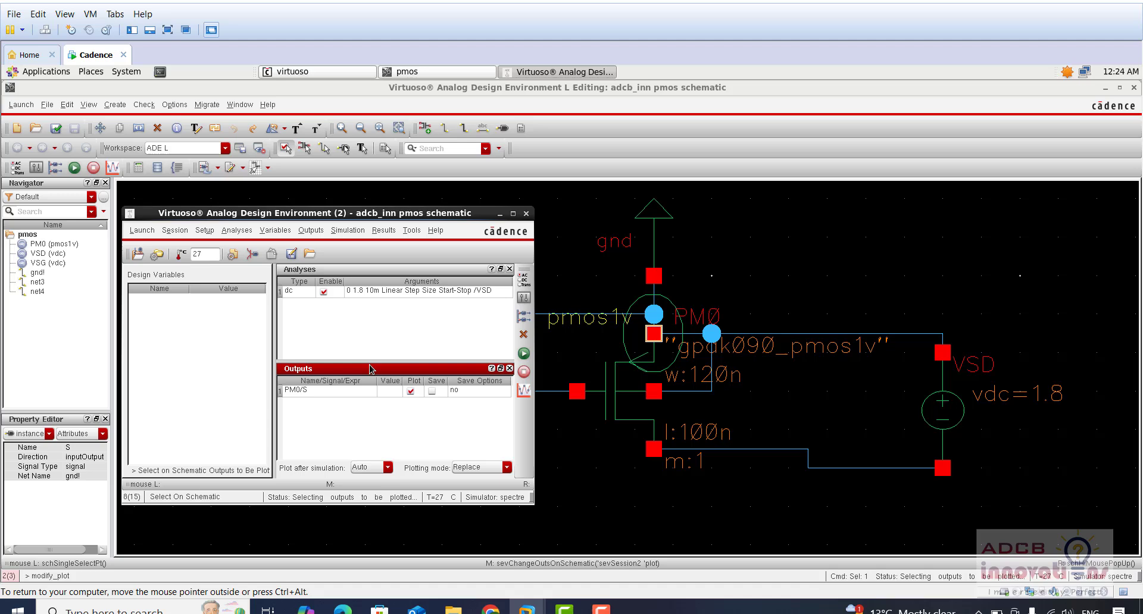
click(524, 353)
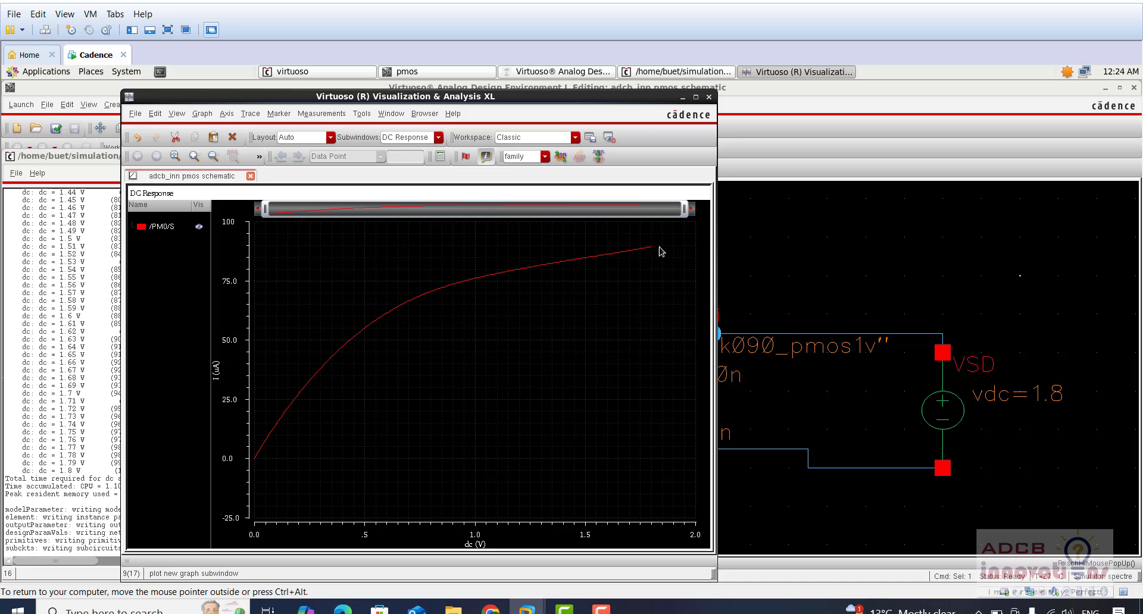
Close the plot and add PM0's drain terminal as a plotted output
click(710, 97)
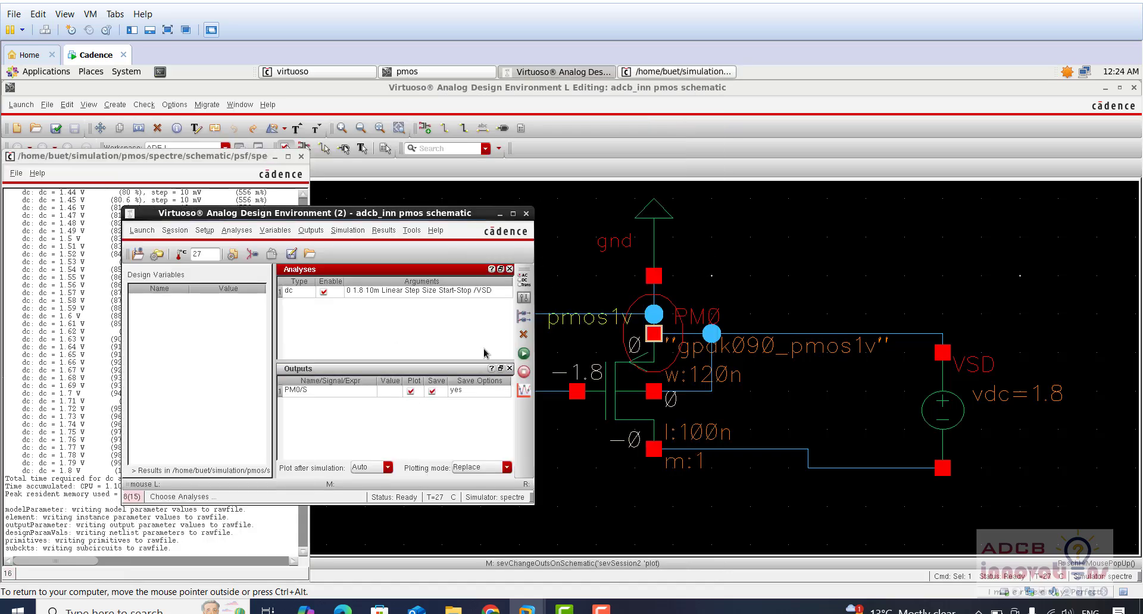
click(317, 230)
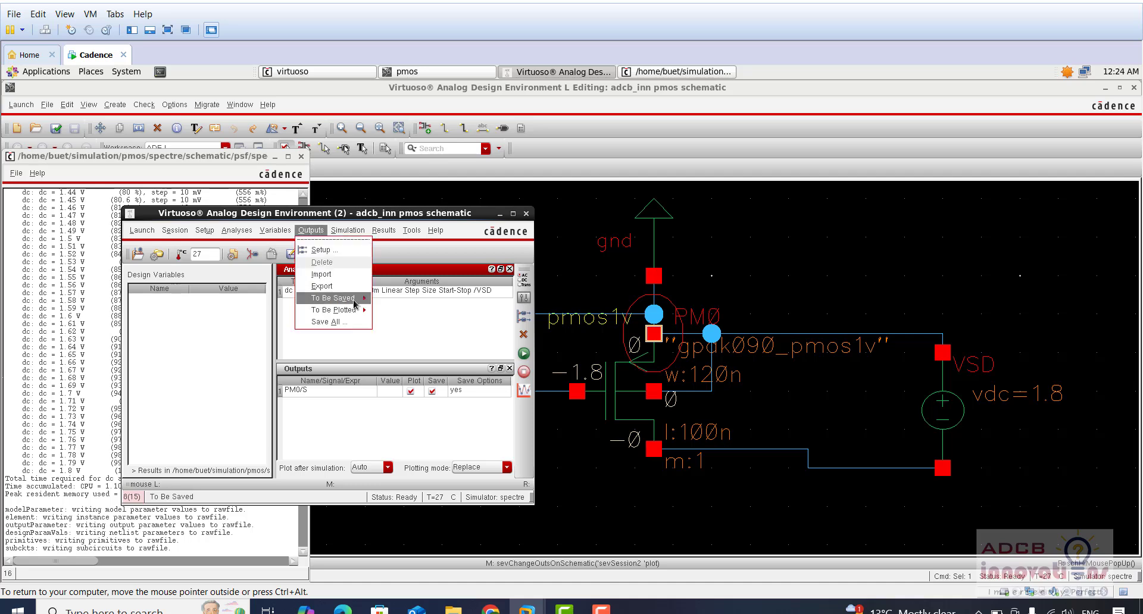
mouse_move(343, 310)
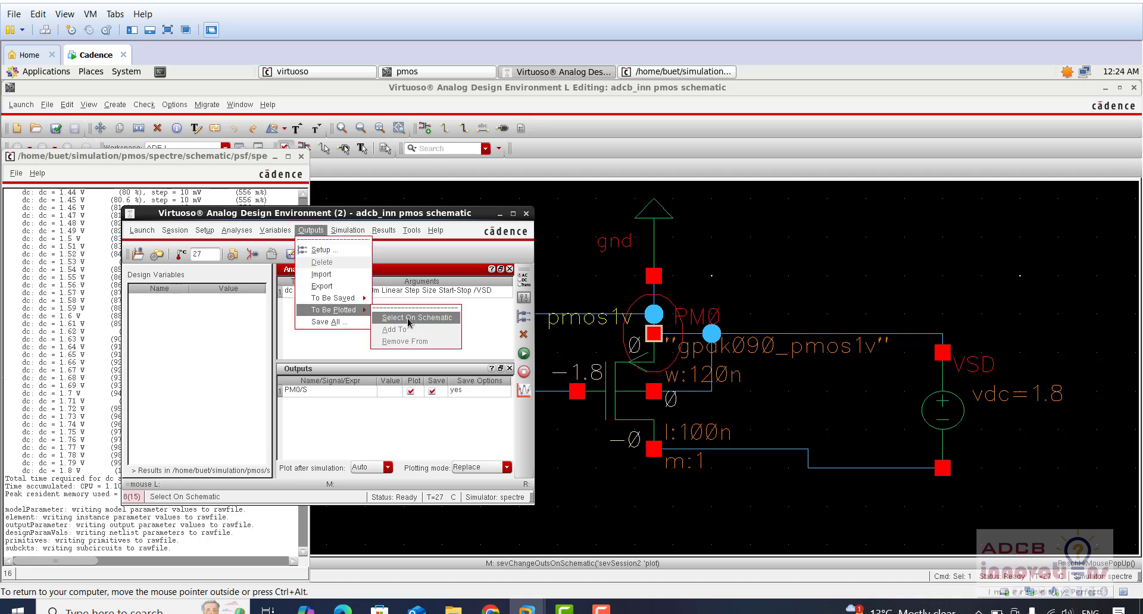
click(405, 310)
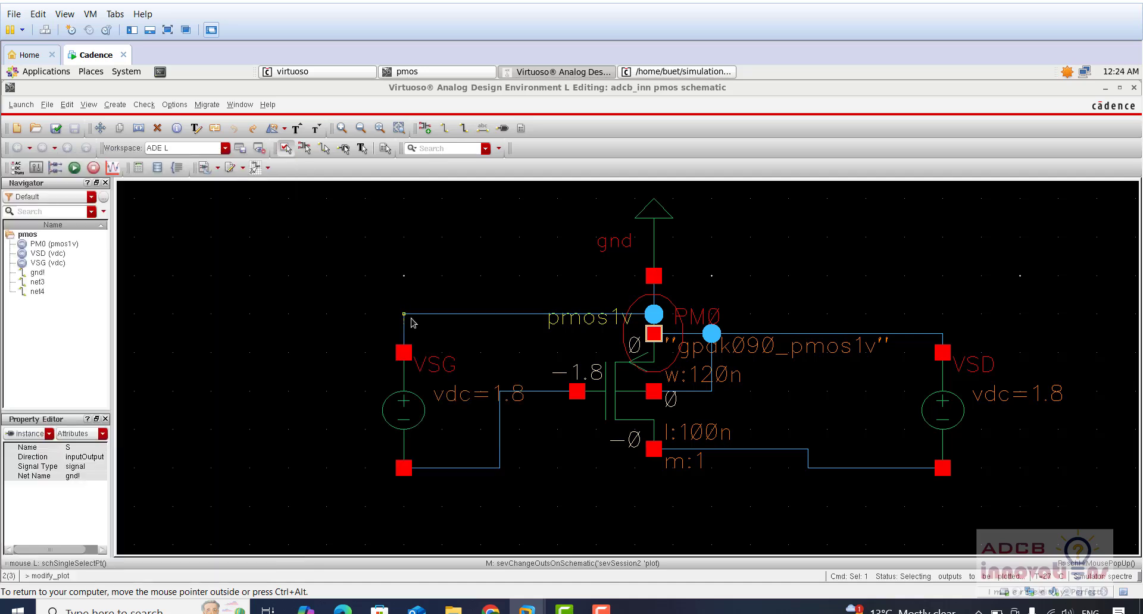
click(654, 450)
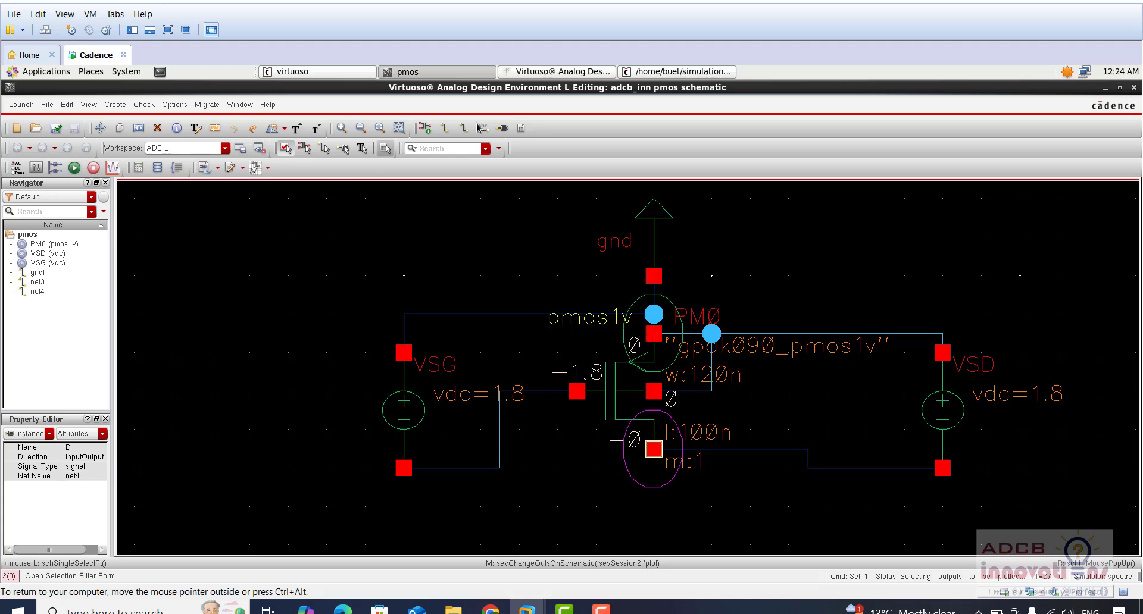
Tick Save for the PM0/D output and rerun the simulation
click(660, 73)
click(566, 75)
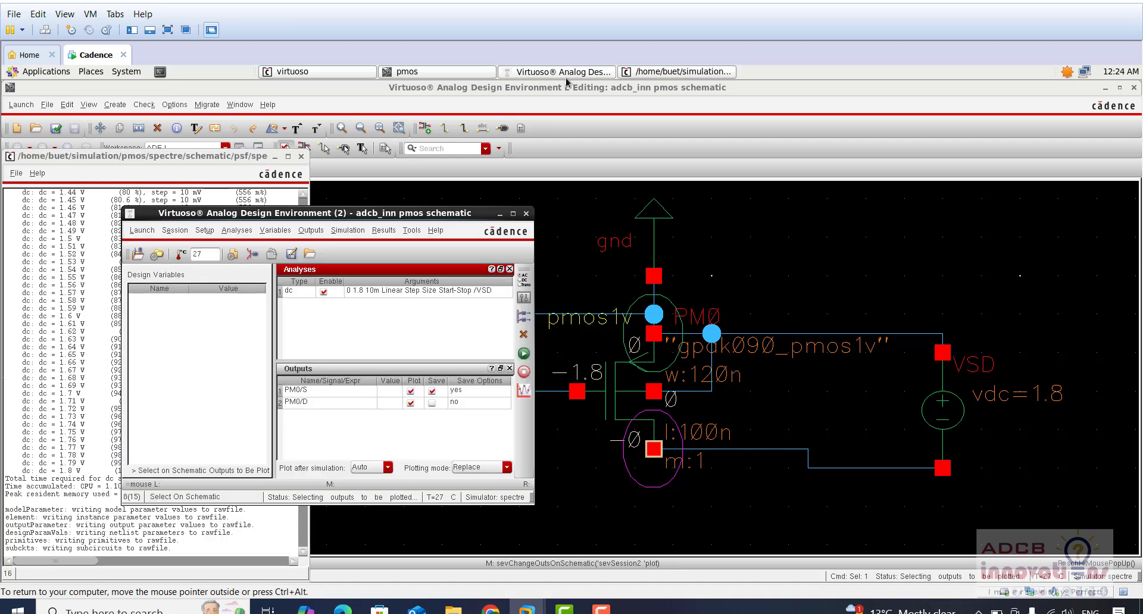
click(363, 421)
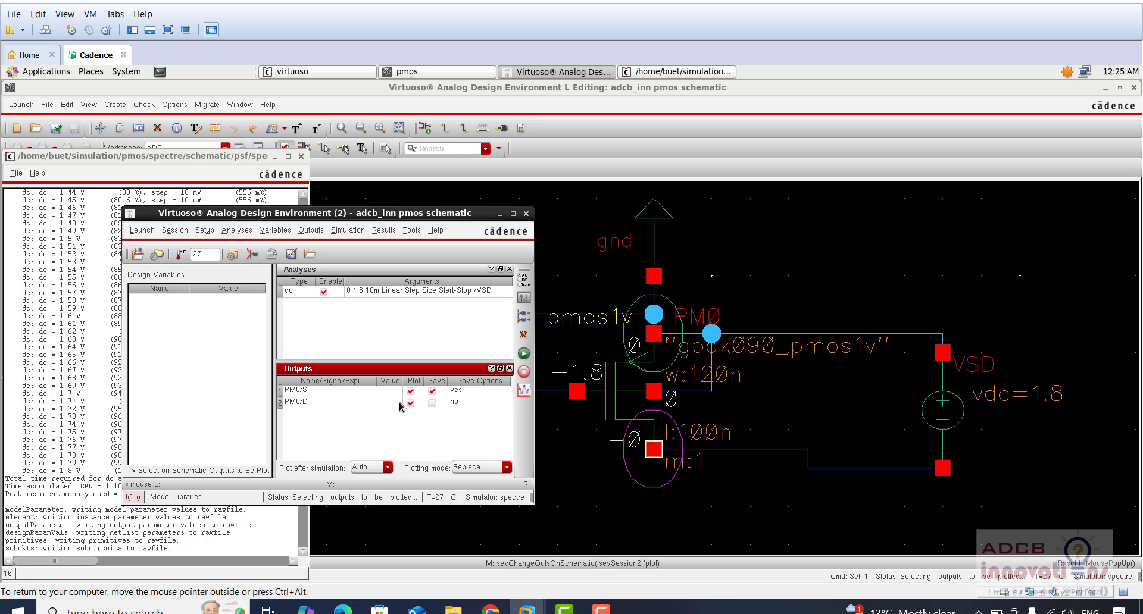
click(432, 403)
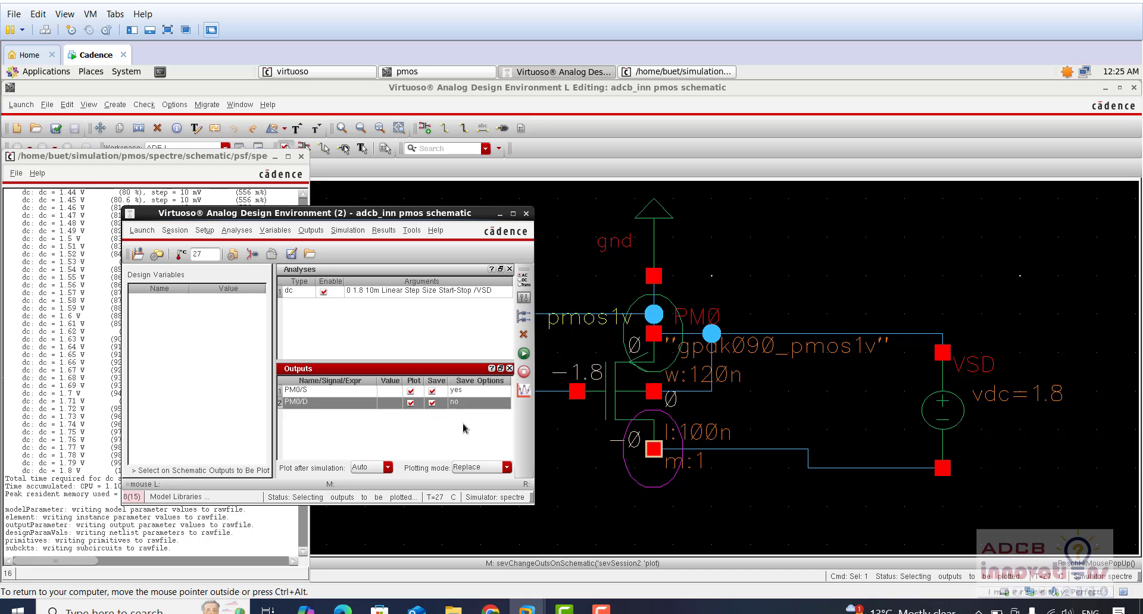
click(524, 355)
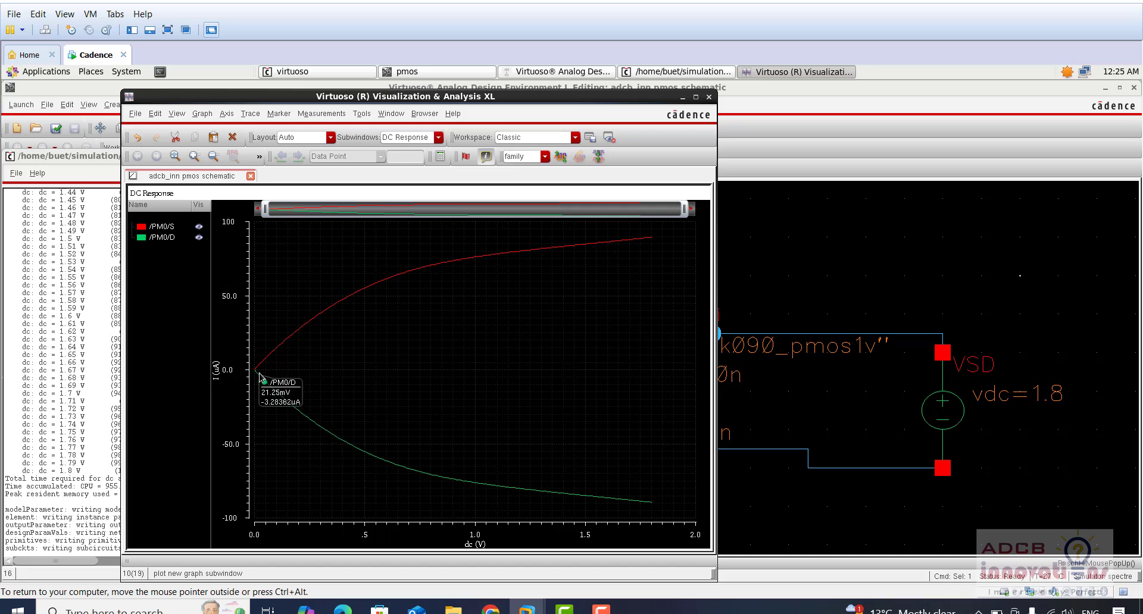
Read a data point on the /PM0/D trace falling toward -90 µA
mouse_move(321, 427)
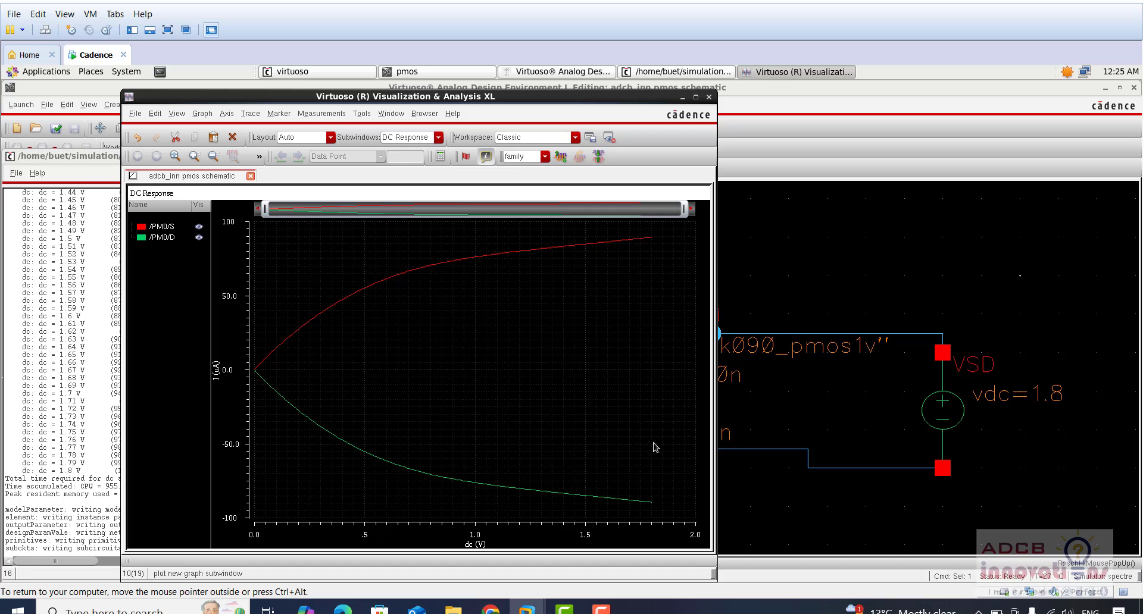
Close the waveform window and park the ADE L setup at the left, revealing VSG
click(709, 97)
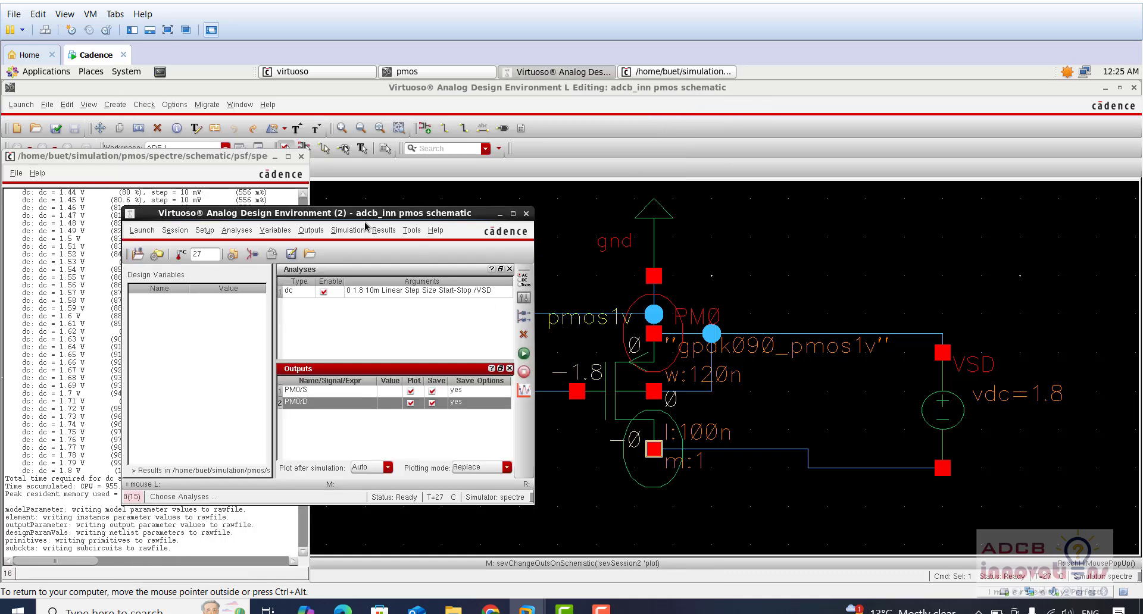
drag(314, 217, 177, 198)
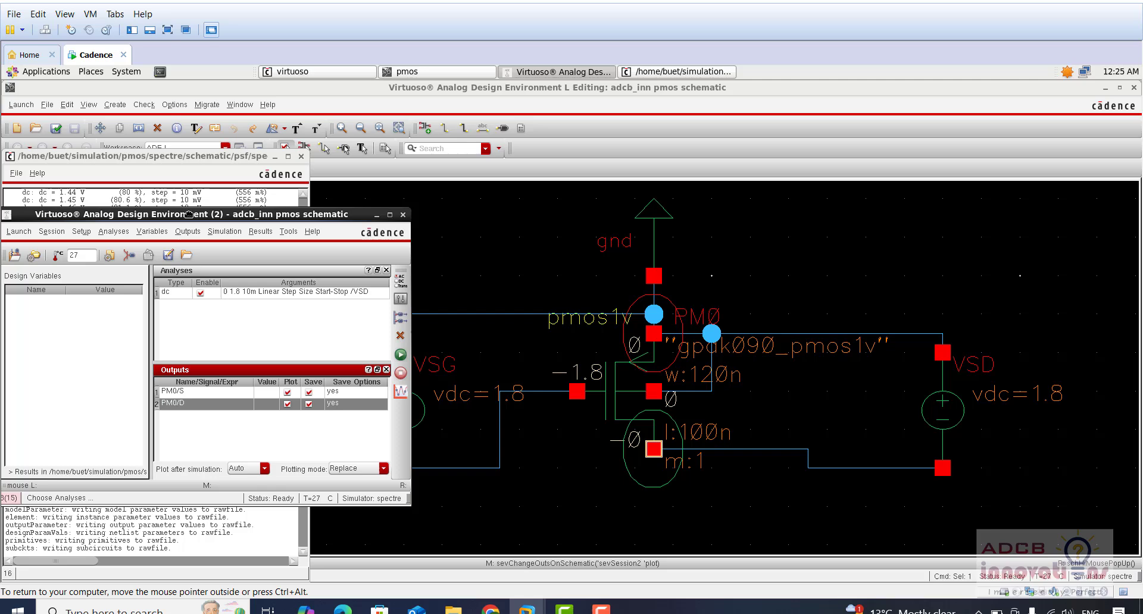
drag(188, 214, 718, 231)
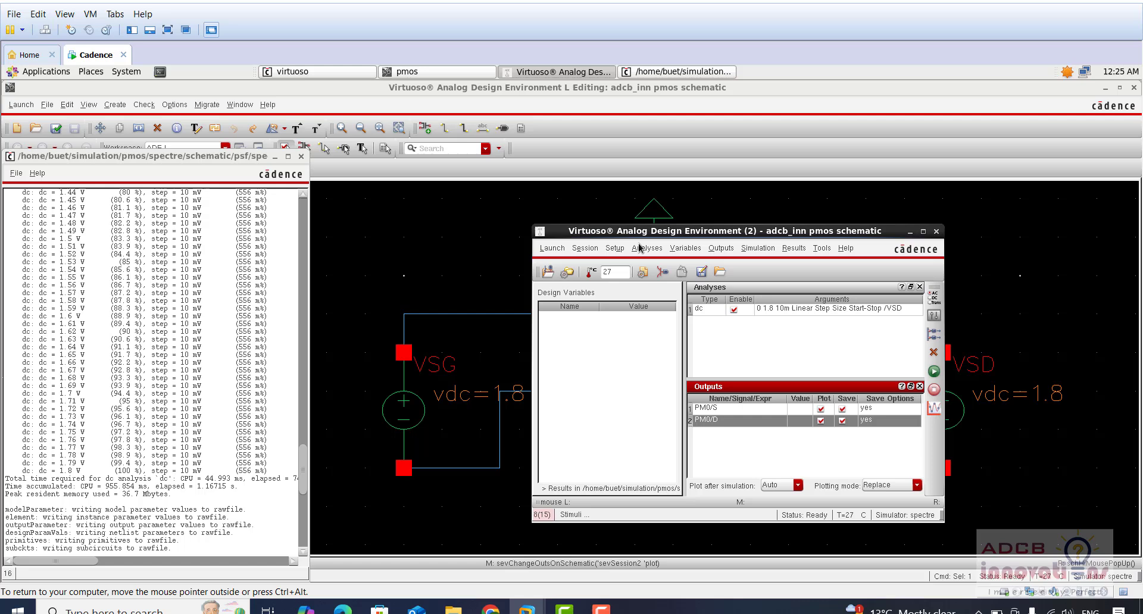
drag(666, 238, 3, 170)
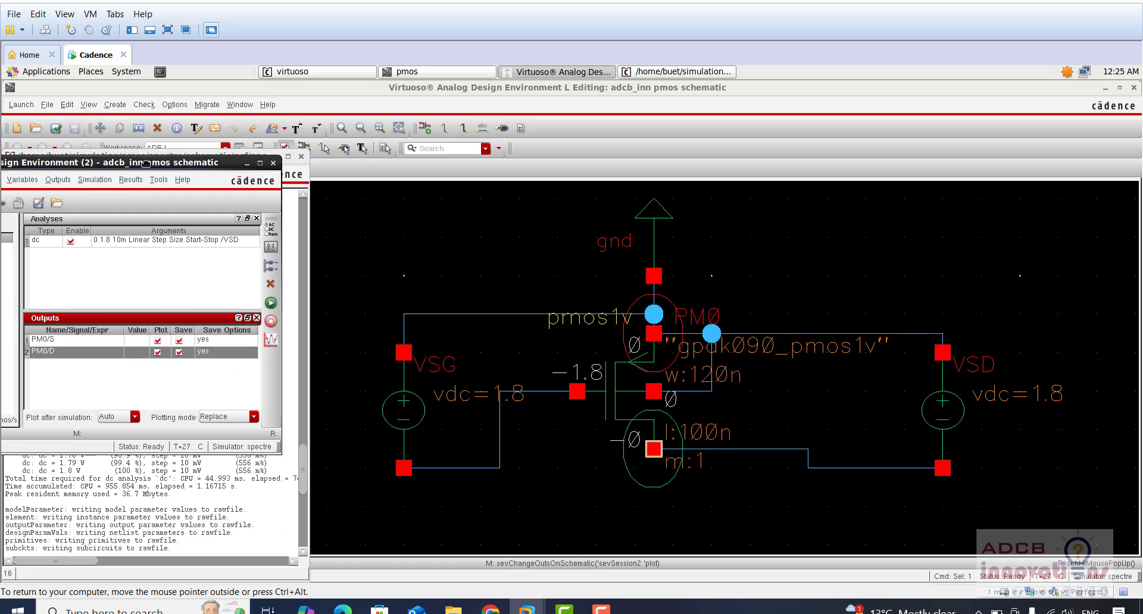
drag(146, 163, 366, 88)
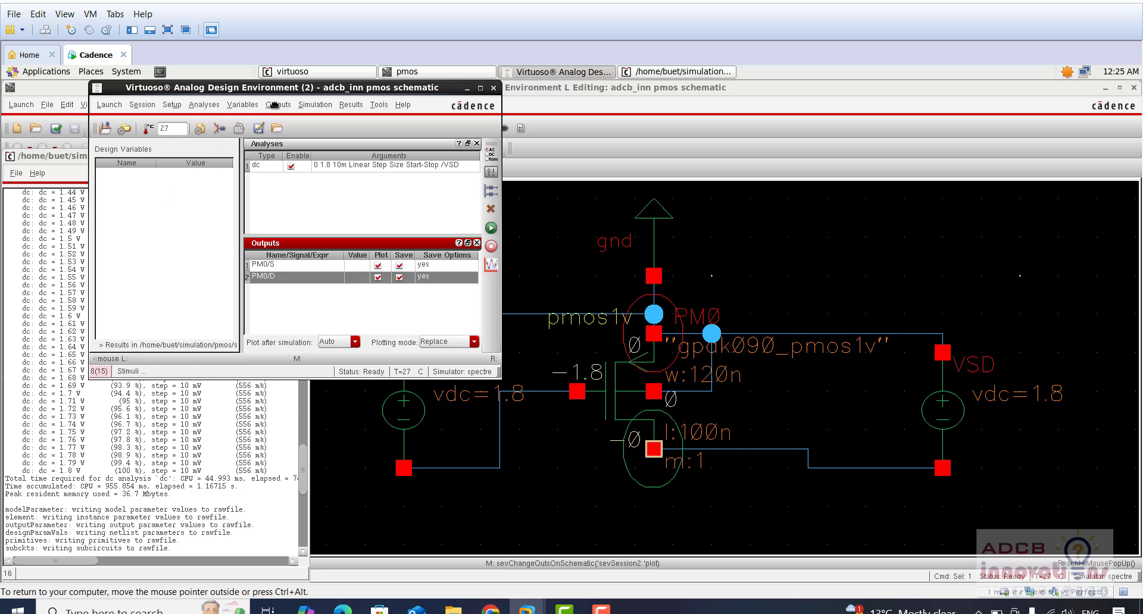
drag(273, 88, 77, 212)
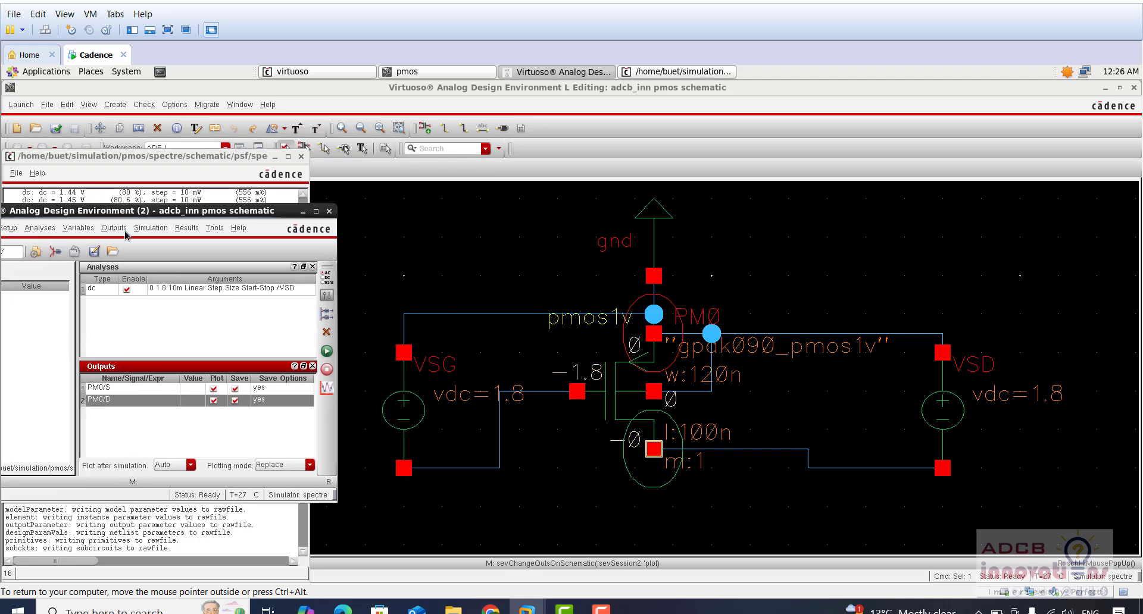